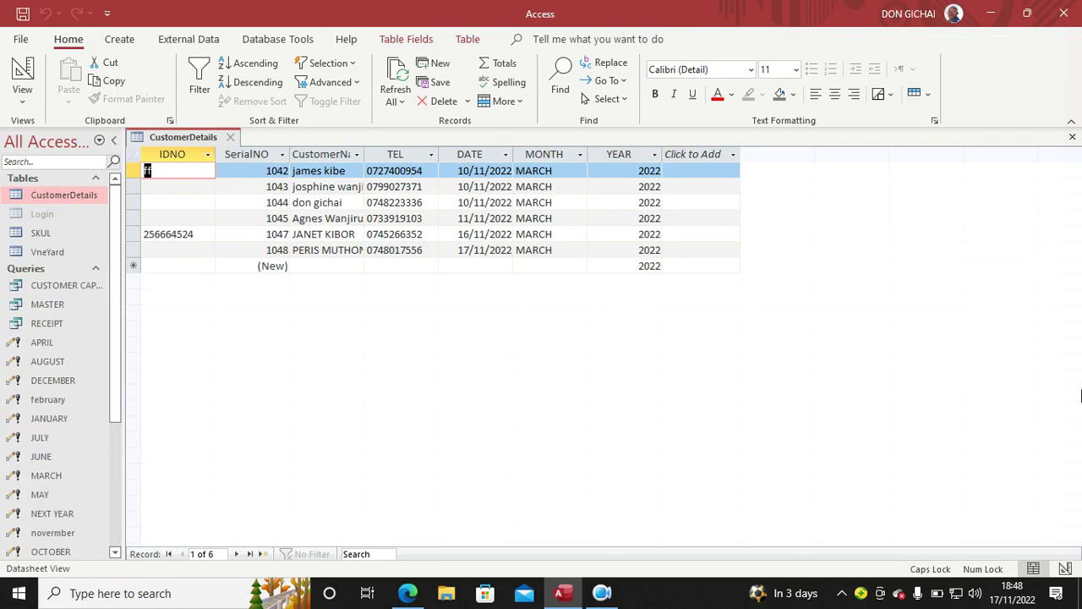
Step: In CustomerDetails Design View, add Regfee (Currency) and YOB (Number) below MYEAR
{"action": "left_click", "coordinate": [22, 71]}
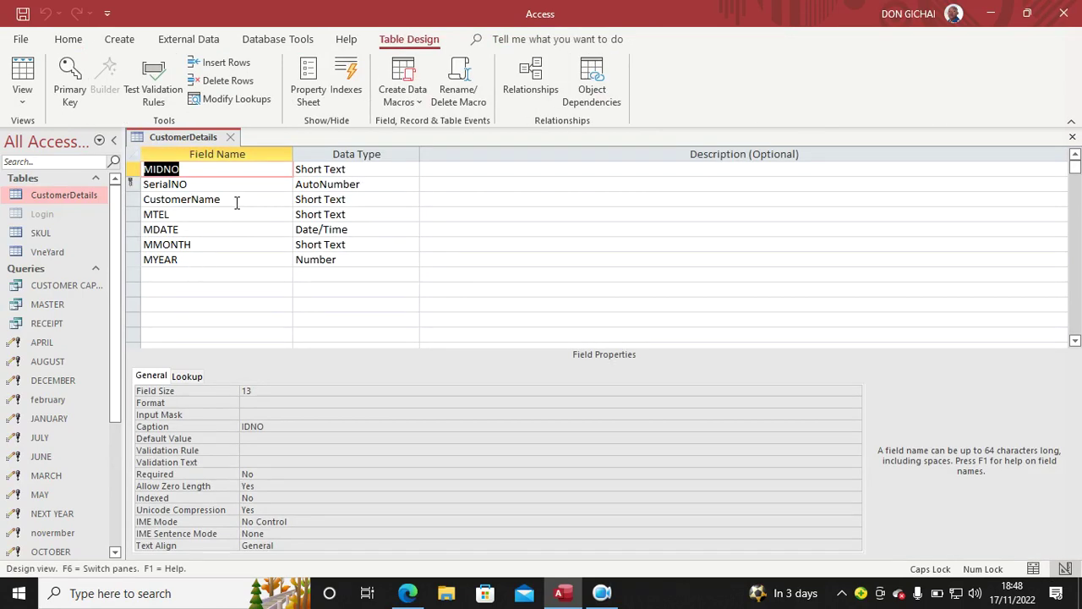
{"action": "left_click", "coordinate": [172, 279]}
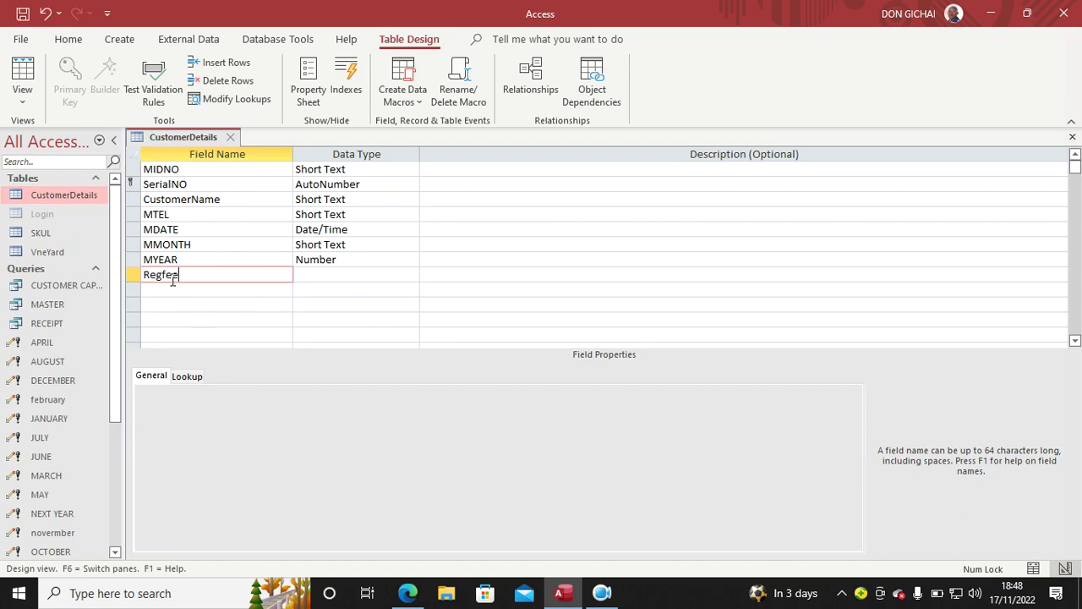
{"action": "left_click", "coordinate": [338, 275]}
{"action": "type", "text": "currency"}
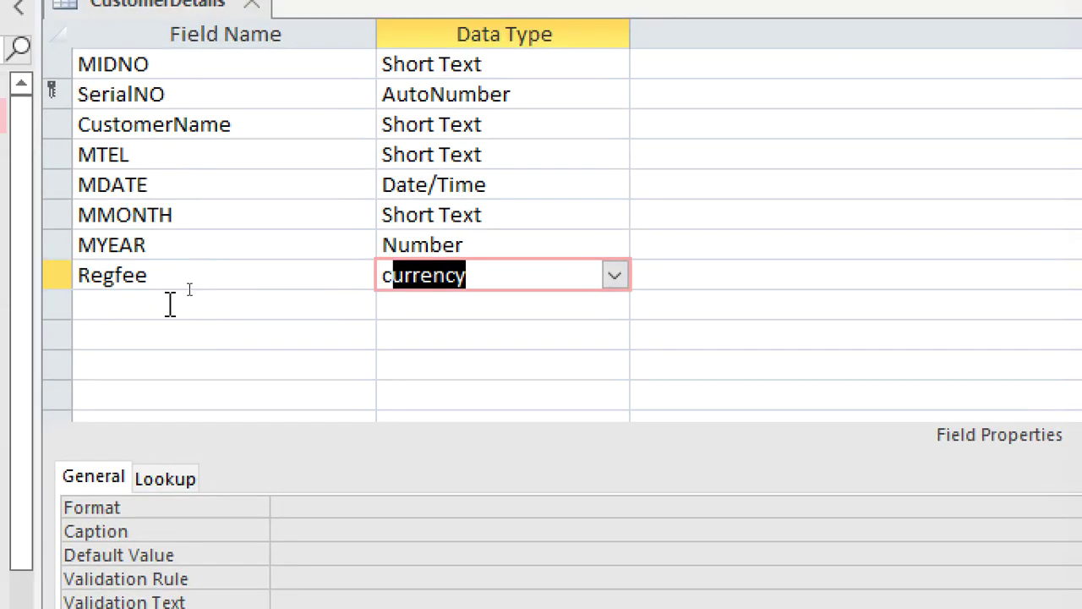
{"action": "left_click", "coordinate": [170, 304]}
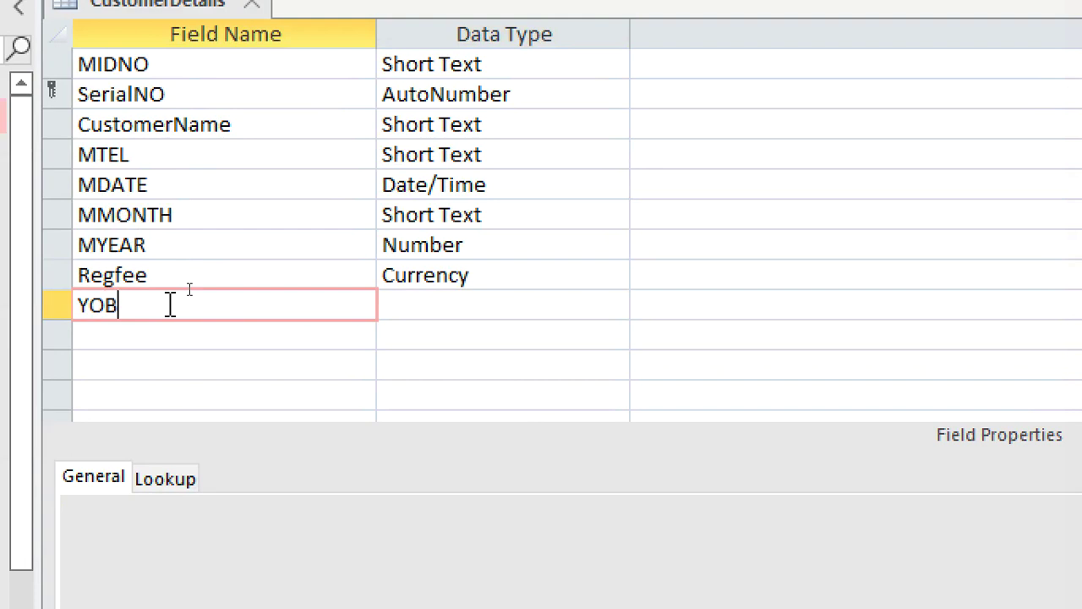
{"action": "double_click", "coordinate": [500, 316]}
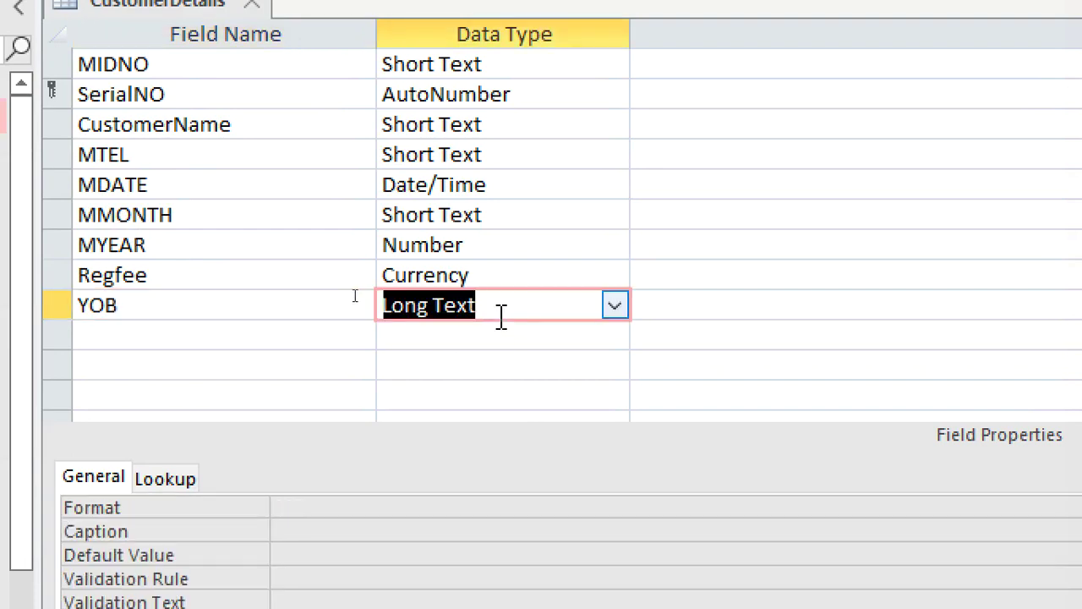
{"action": "type", "text": "Number"}
{"action": "left_click", "coordinate": [193, 336]}
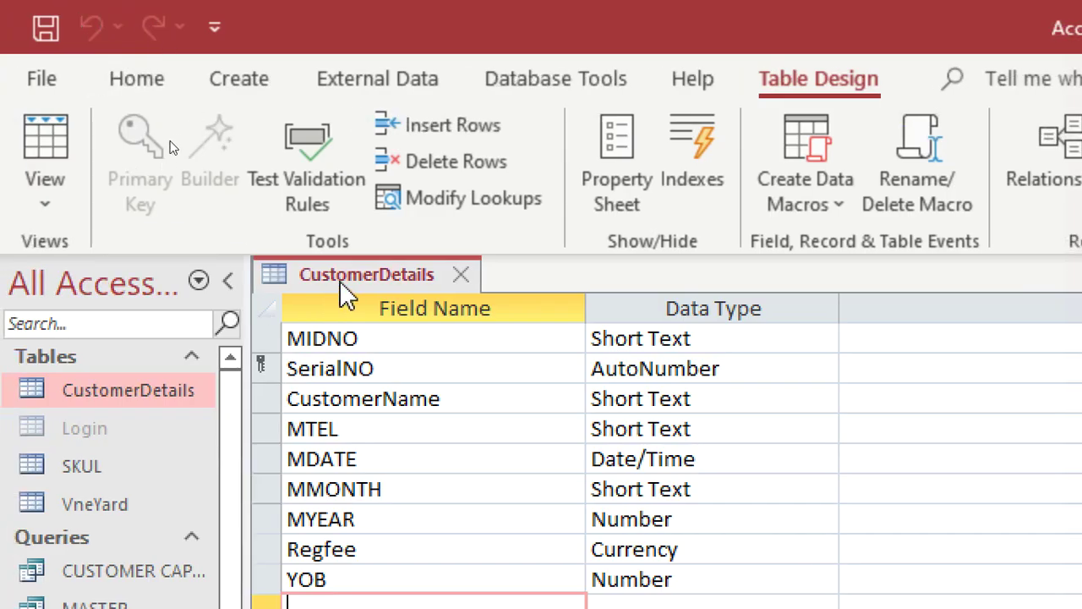
Step: Close the CustomerDetails table and start a new Query Design with CustomerDetails added
{"action": "right_click", "coordinate": [148, 4]}
{"action": "left_click", "coordinate": [431, 345]}
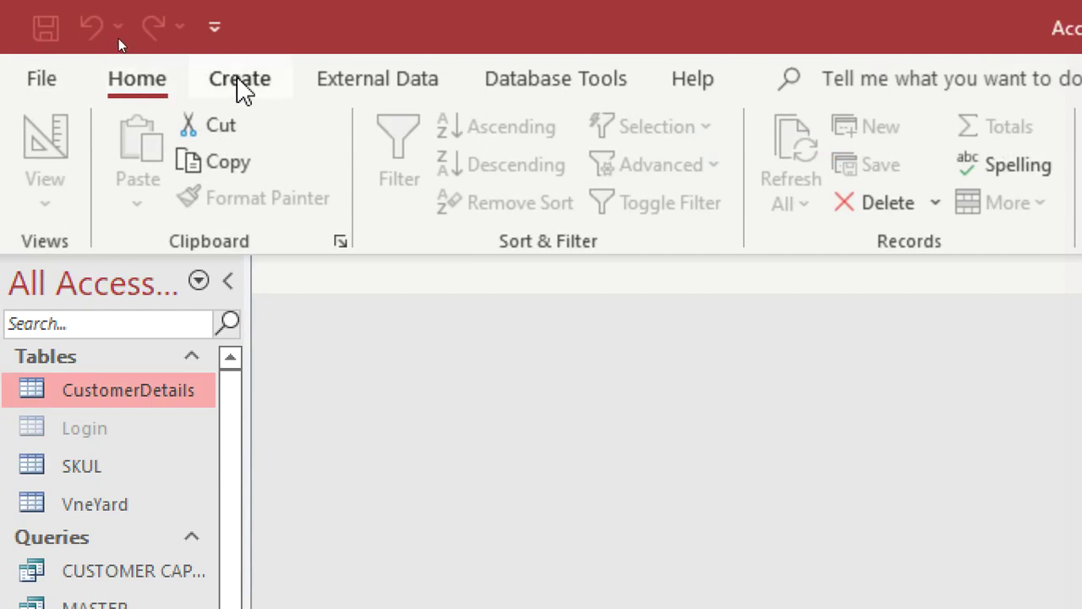
{"action": "left_click", "coordinate": [238, 82]}
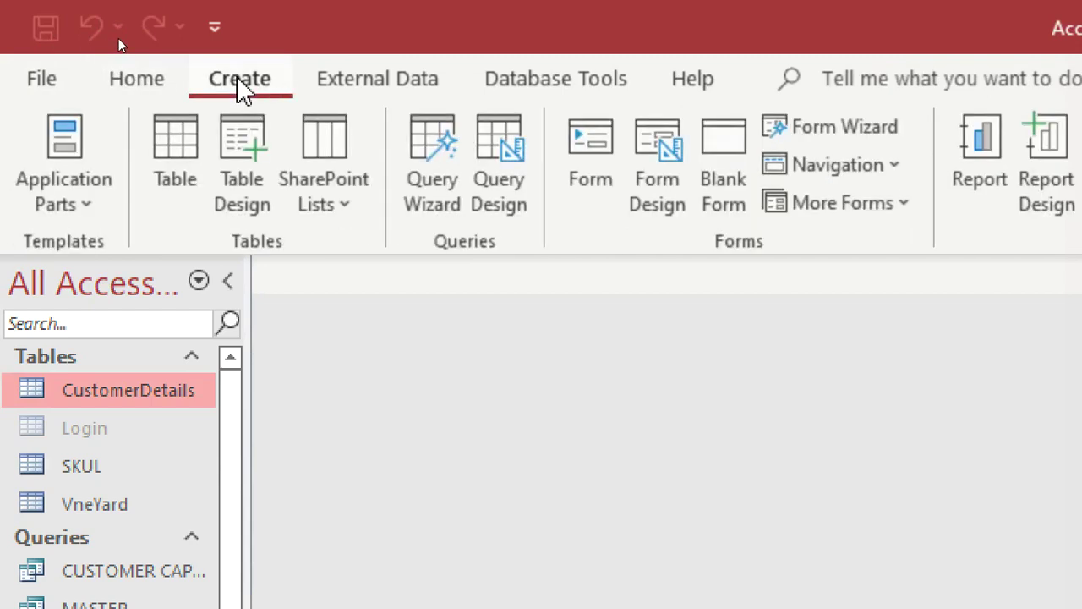
{"action": "left_click", "coordinate": [518, 212]}
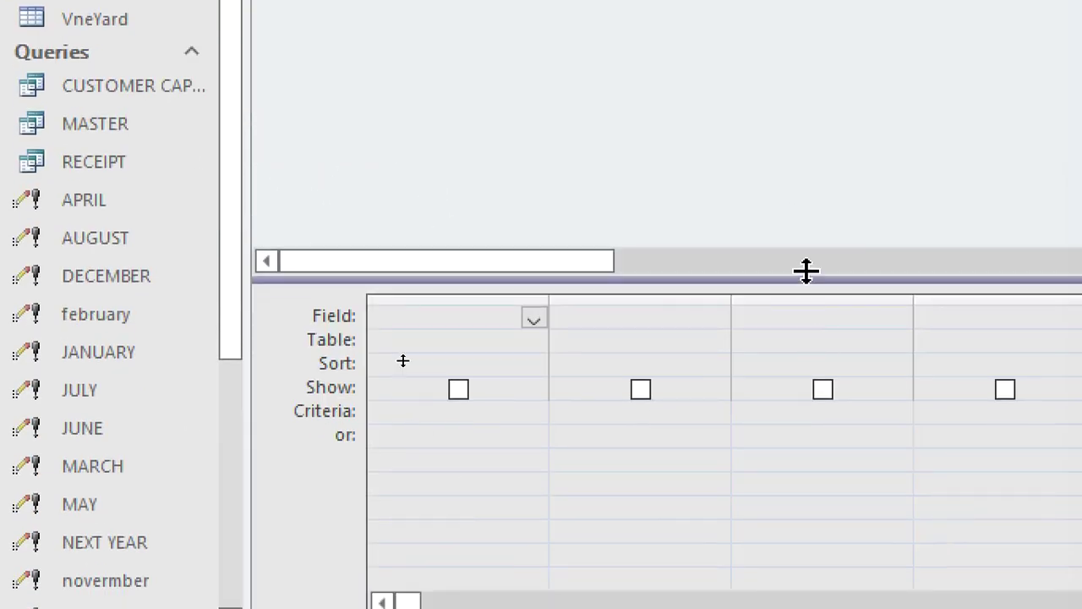
{"action": "left_click_drag", "start_coordinate": [806, 271], "coordinate": [752, 85]}
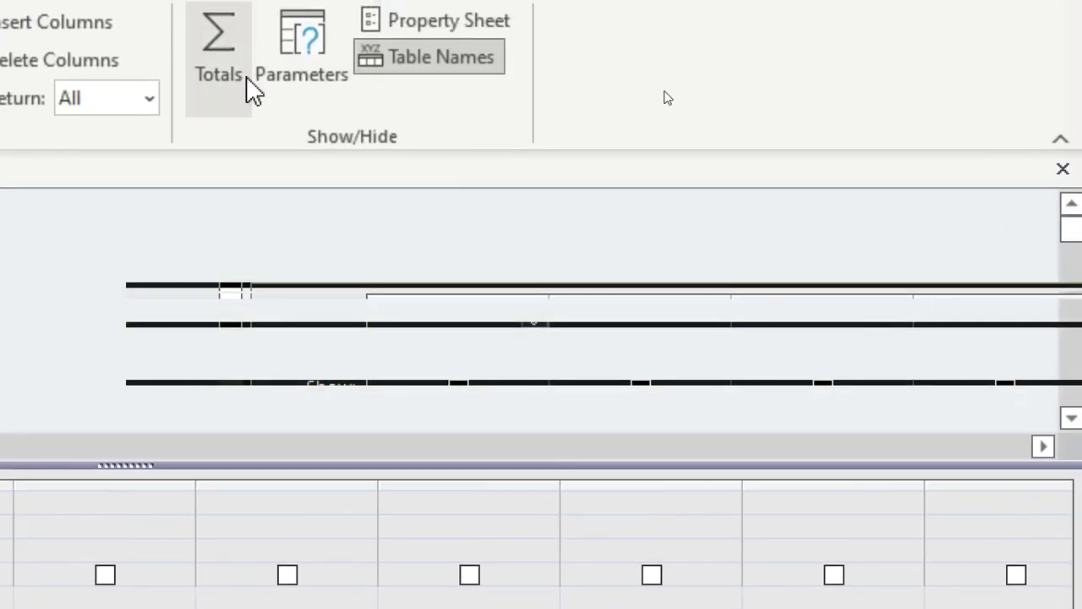
{"action": "right_click", "coordinate": [256, 221]}
{"action": "left_click", "coordinate": [355, 330]}
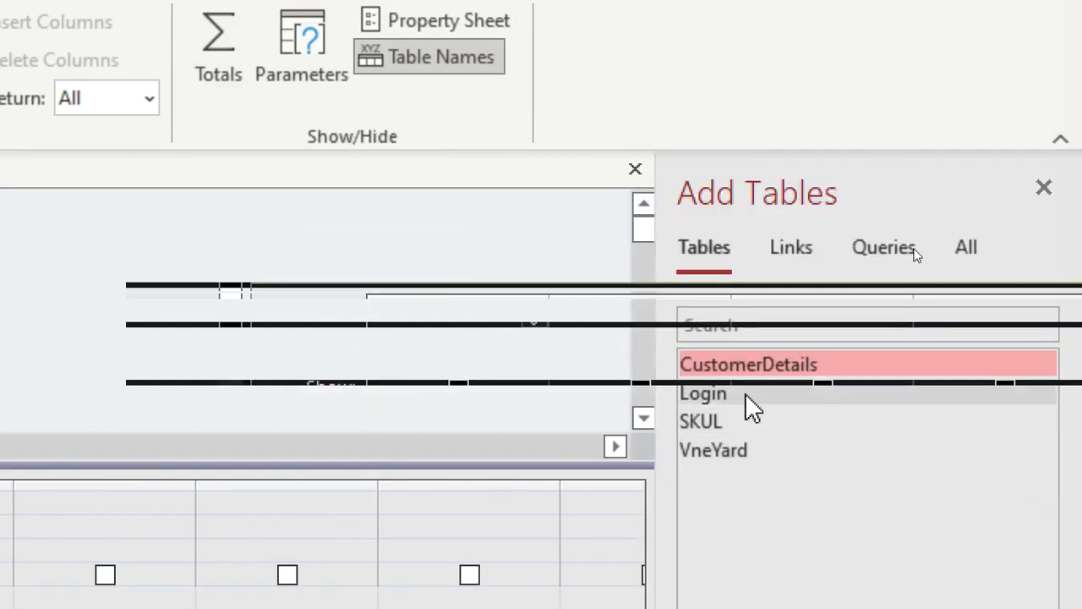
{"action": "left_click", "coordinate": [1044, 188]}
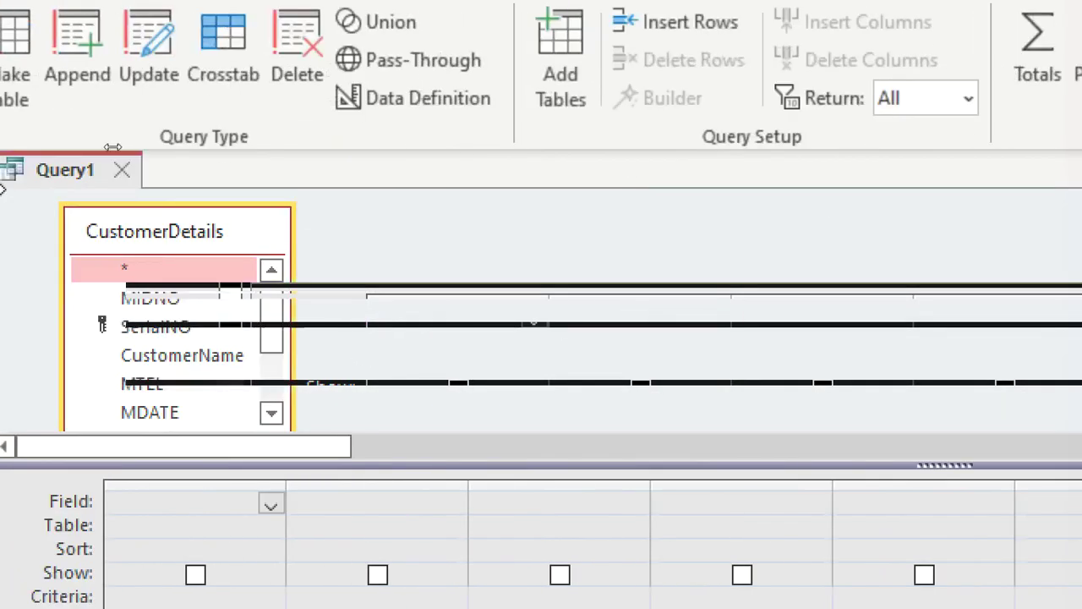
Step: Add CustomerName, Regfee and YOB to the query design grid
{"action": "scroll", "coordinate": [447, 362], "scroll_direction": "down", "scroll_amount": 1}
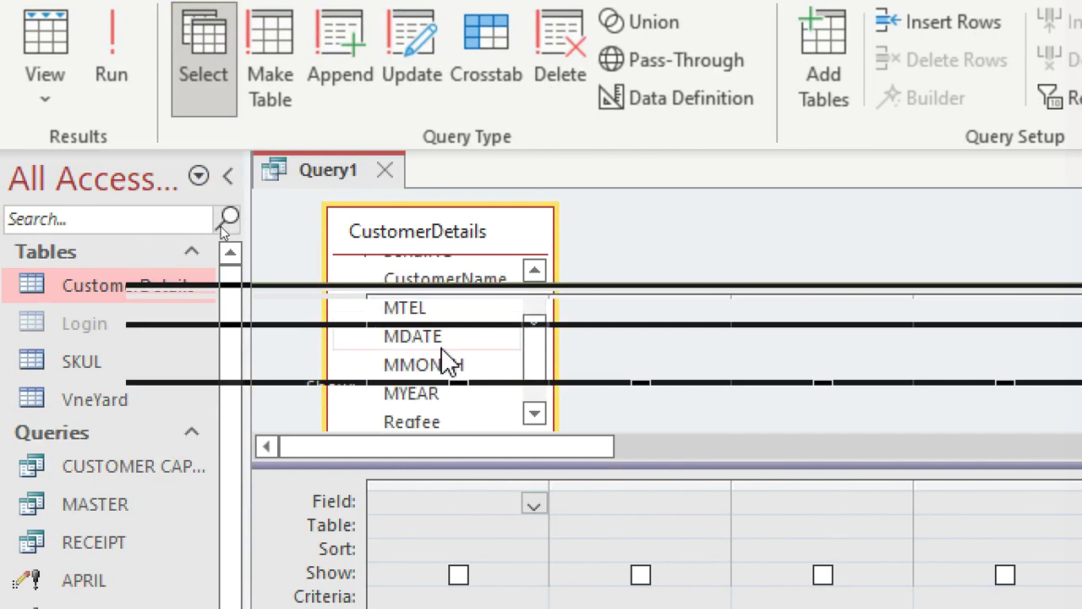
{"action": "left_click", "coordinate": [448, 290]}
{"action": "double_click", "coordinate": [453, 298]}
{"action": "scroll", "coordinate": [464, 356], "scroll_direction": "down", "scroll_amount": 1}
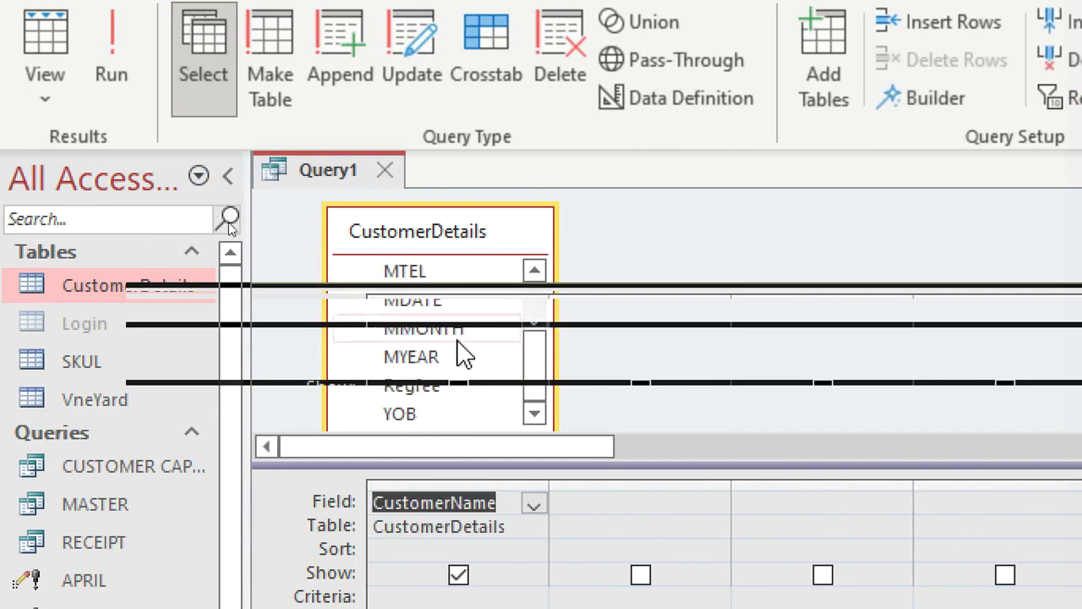
{"action": "left_click", "coordinate": [446, 394]}
{"action": "double_click", "coordinate": [445, 394]}
{"action": "double_click", "coordinate": [442, 417]}
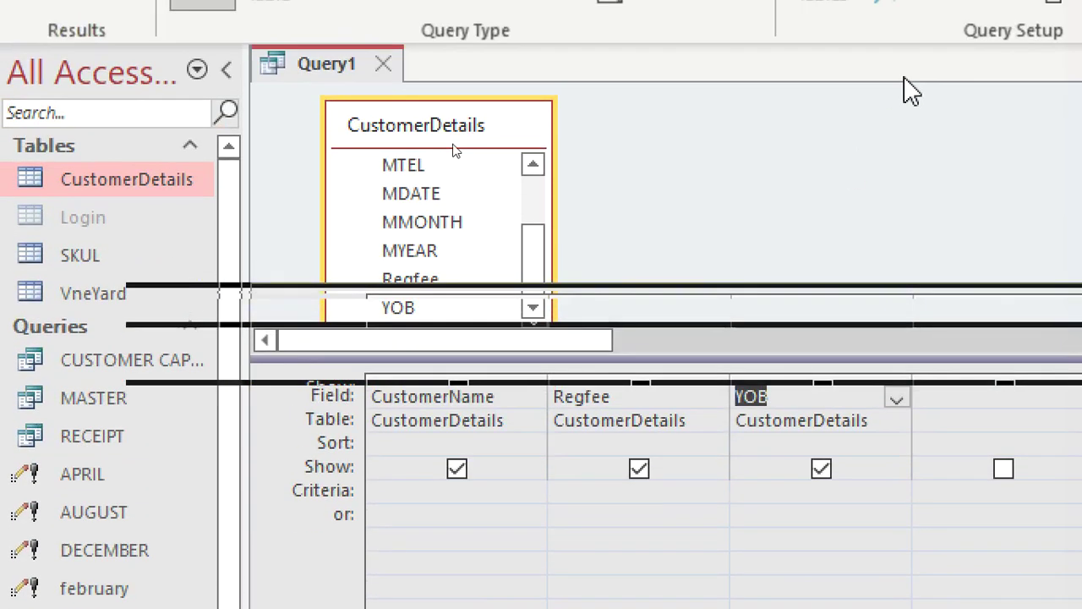
Step: Save the query under the name REPORT CALCULATED FIELDS, then close its design tab
{"action": "key", "text": "ctrl+s"}
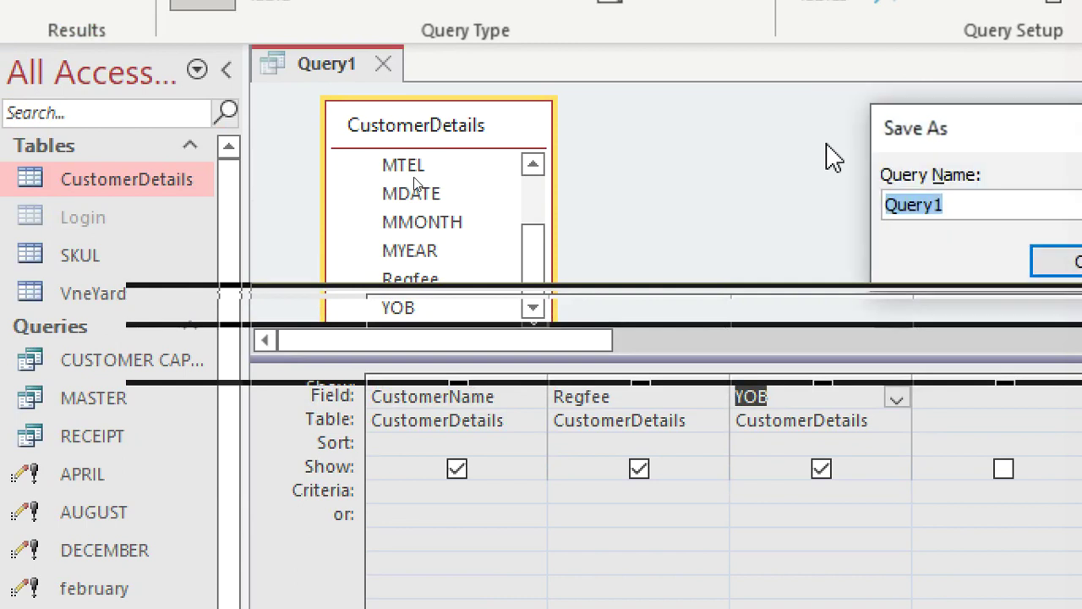
{"action": "left_click_drag", "start_coordinate": [895, 135], "coordinate": [681, 137]}
{"action": "type", "text": "REPORT CALCULATED FIELDS"}
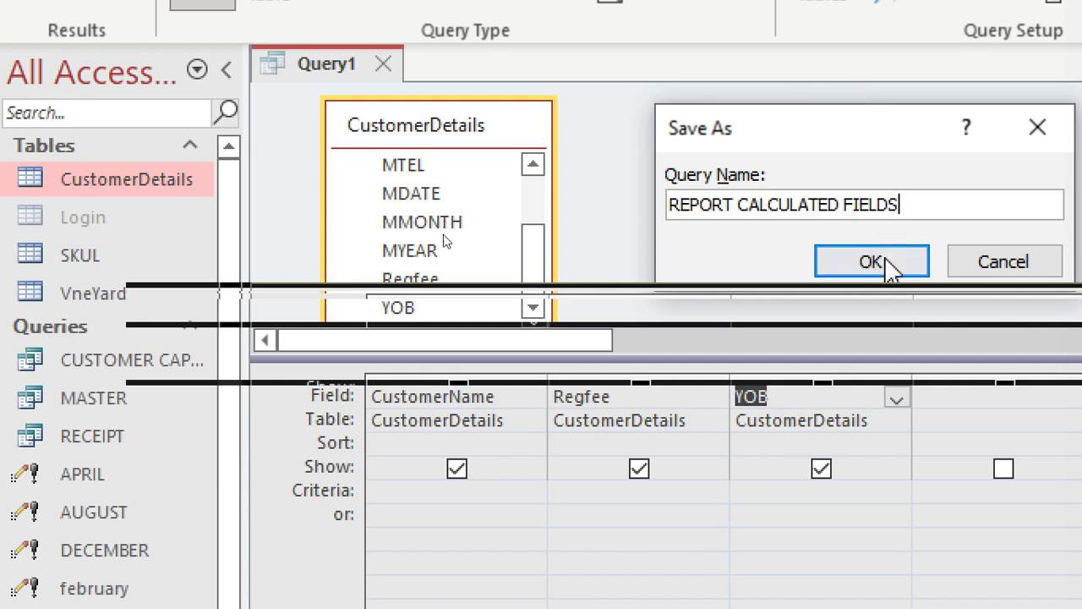
{"action": "left_click", "coordinate": [890, 264]}
{"action": "right_click", "coordinate": [423, 85]}
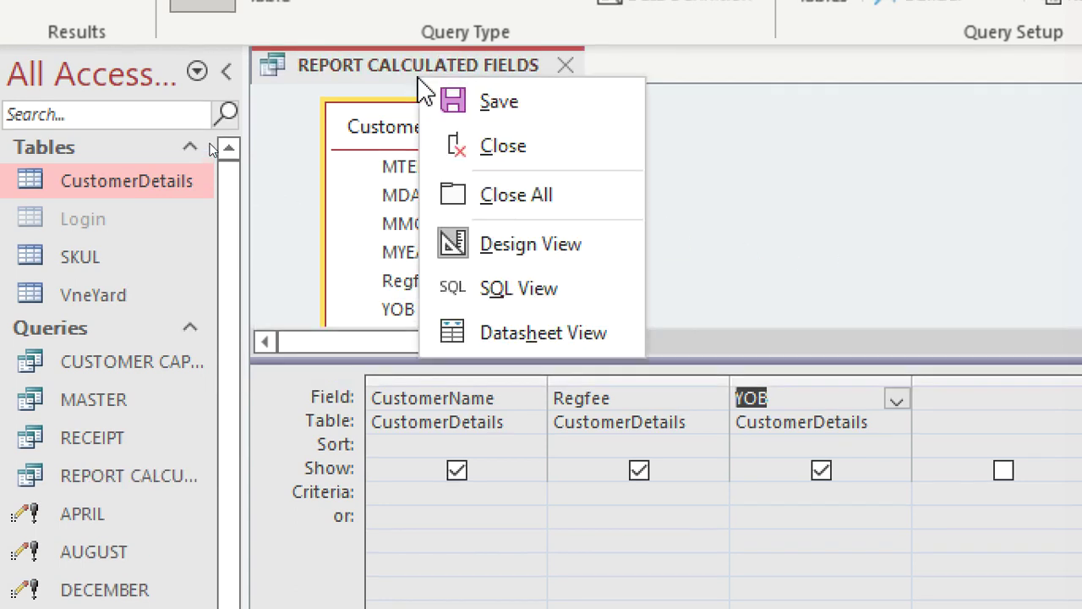
{"action": "left_click", "coordinate": [479, 147]}
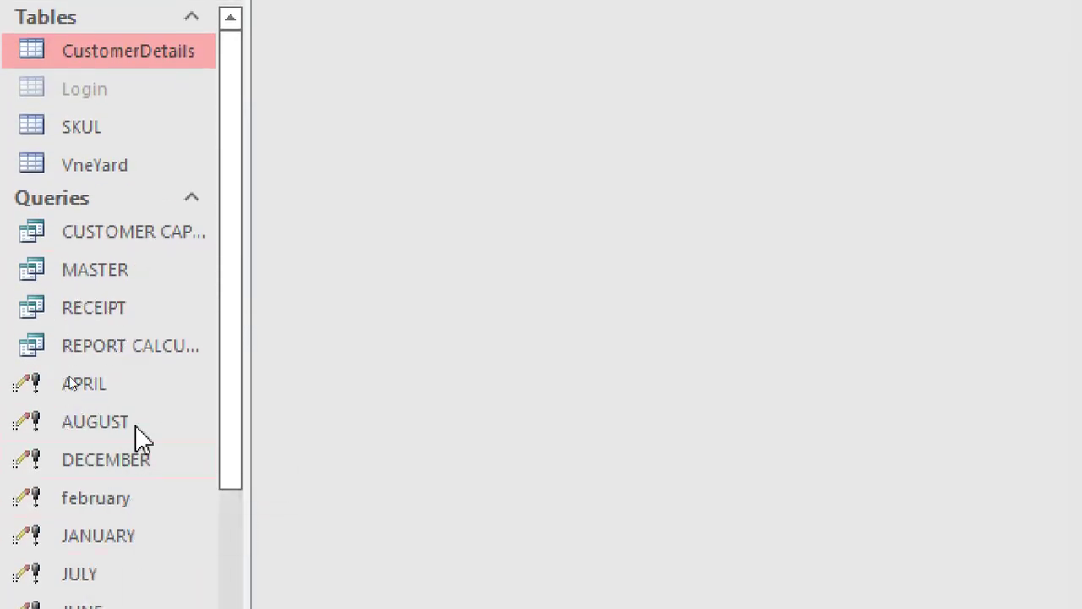
{"action": "left_click", "coordinate": [169, 358]}
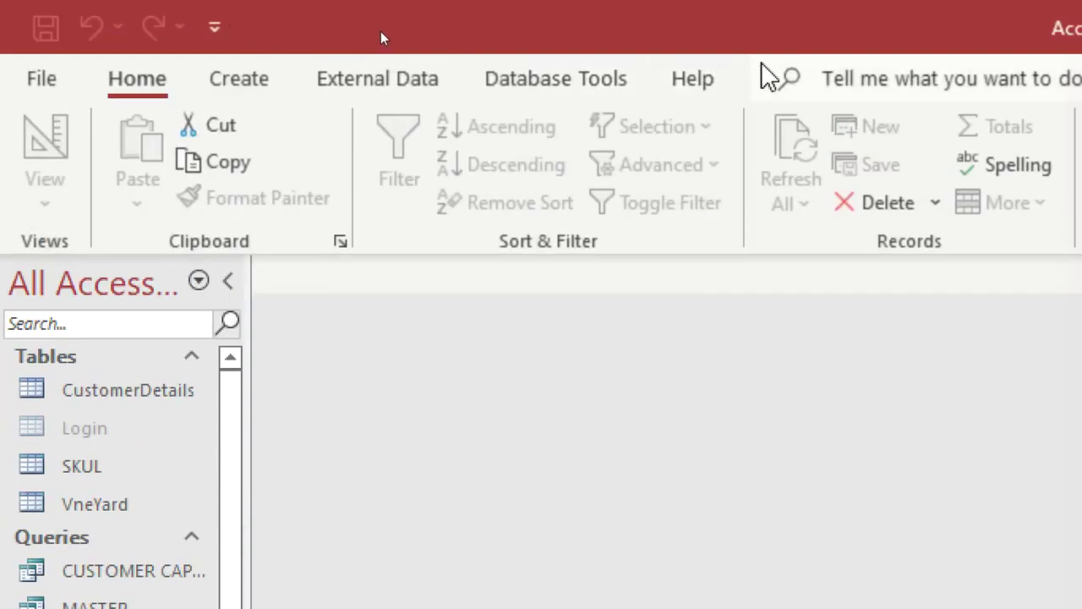
{"action": "left_click", "coordinate": [260, 82]}
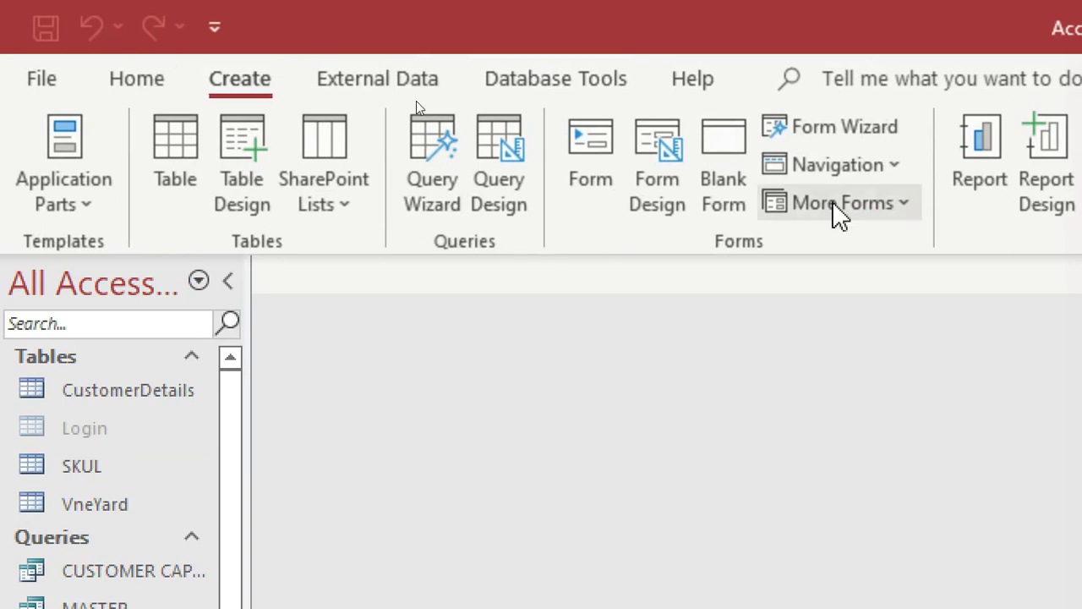
{"action": "left_click", "coordinate": [715, 152]}
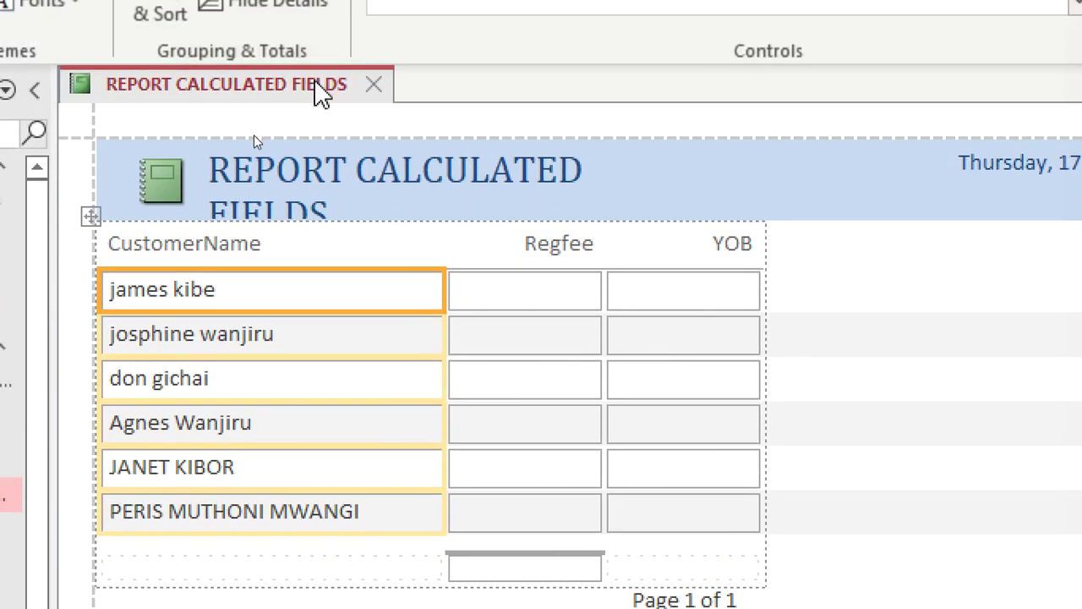
{"action": "right_click", "coordinate": [319, 88]}
{"action": "left_click", "coordinate": [359, 147]}
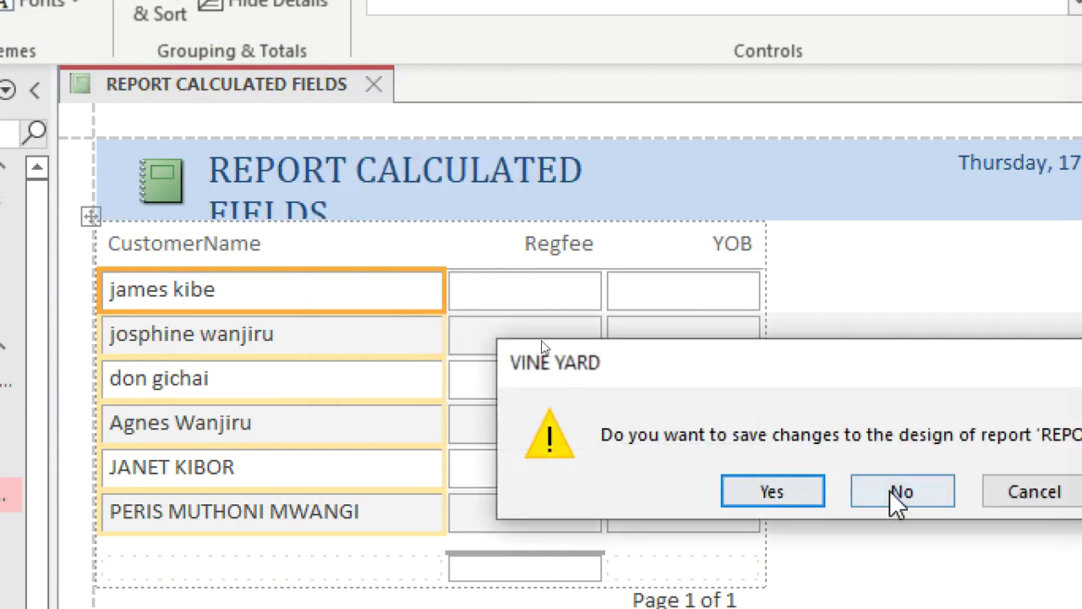
{"action": "left_click", "coordinate": [902, 493]}
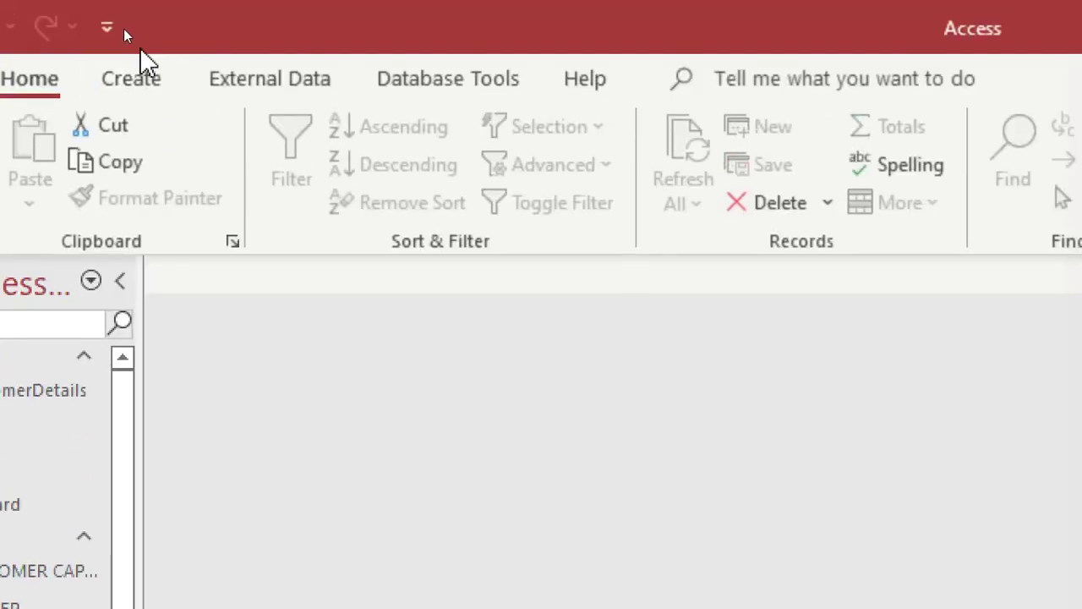
{"action": "left_click", "coordinate": [136, 78]}
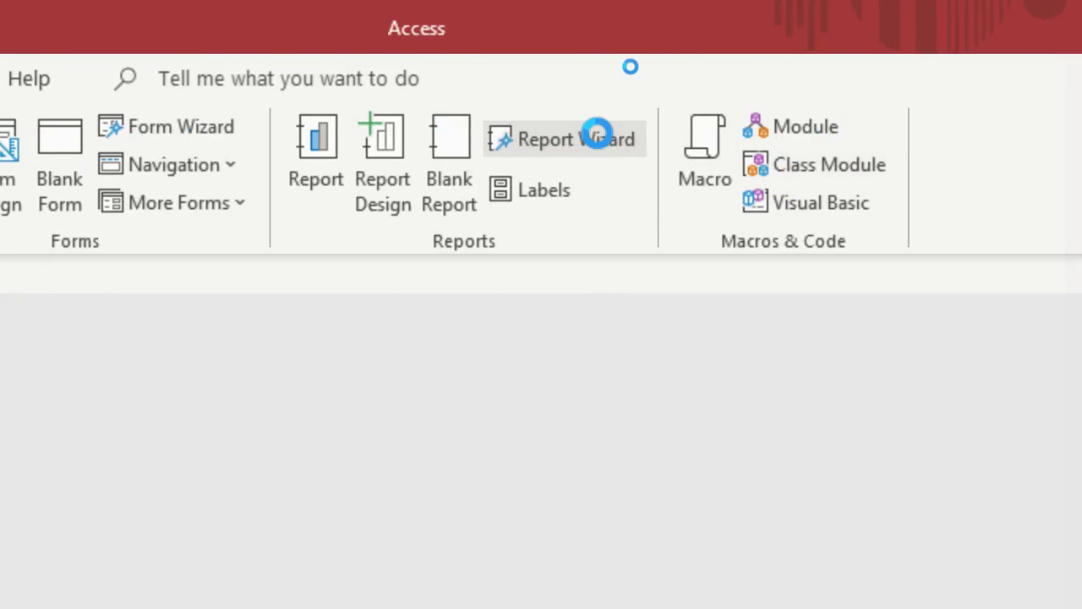
Step: Run the Report Wizard with all three query fields, no grouping or sorting, in Tabular Portrait layout
{"action": "left_click", "coordinate": [598, 135]}
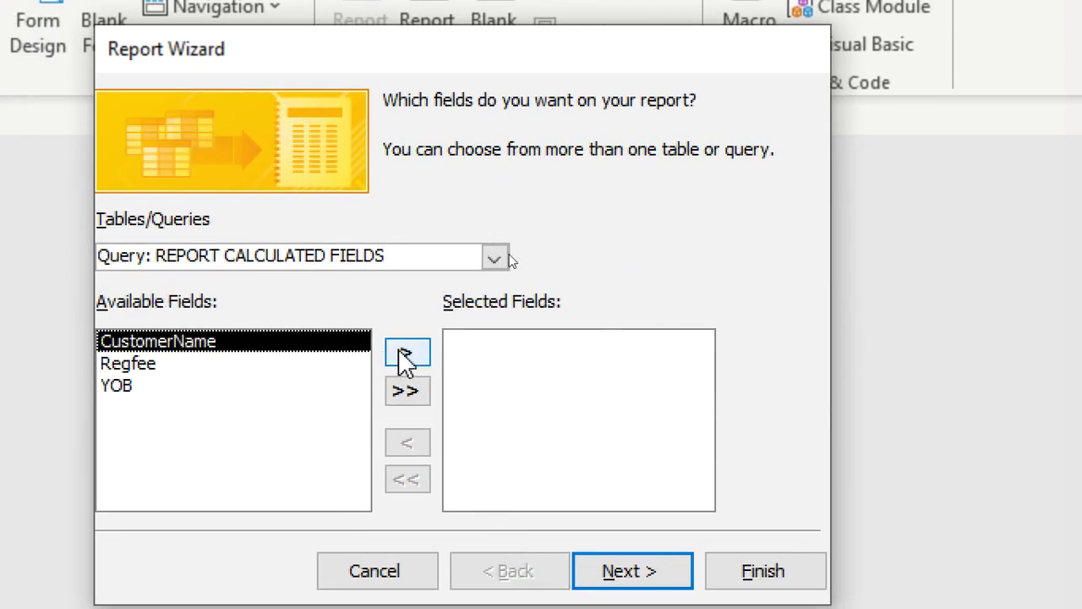
{"action": "left_click", "coordinate": [407, 390]}
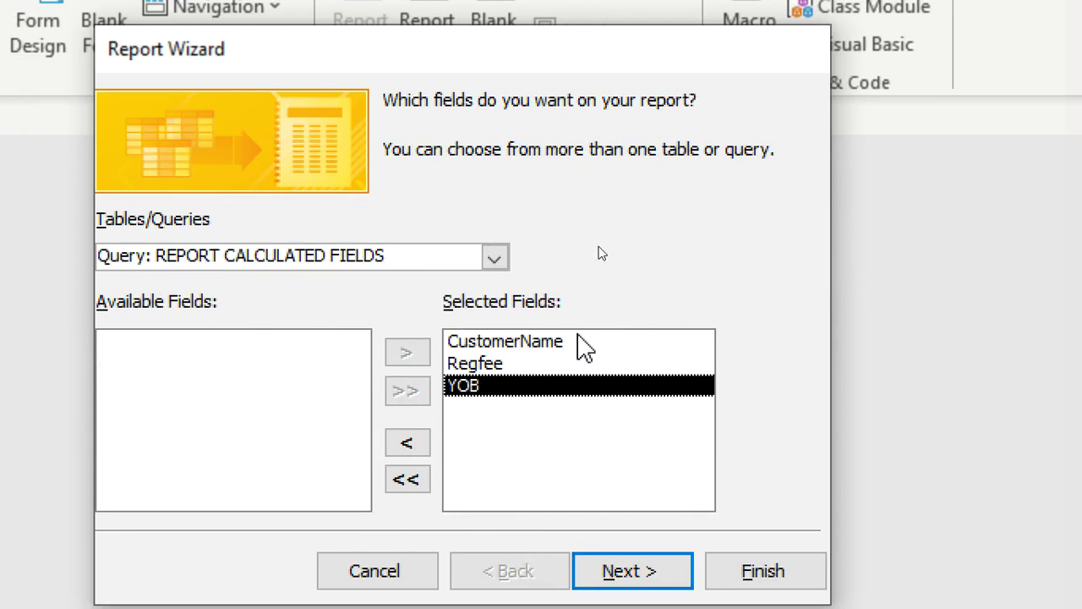
{"action": "left_click", "coordinate": [612, 563]}
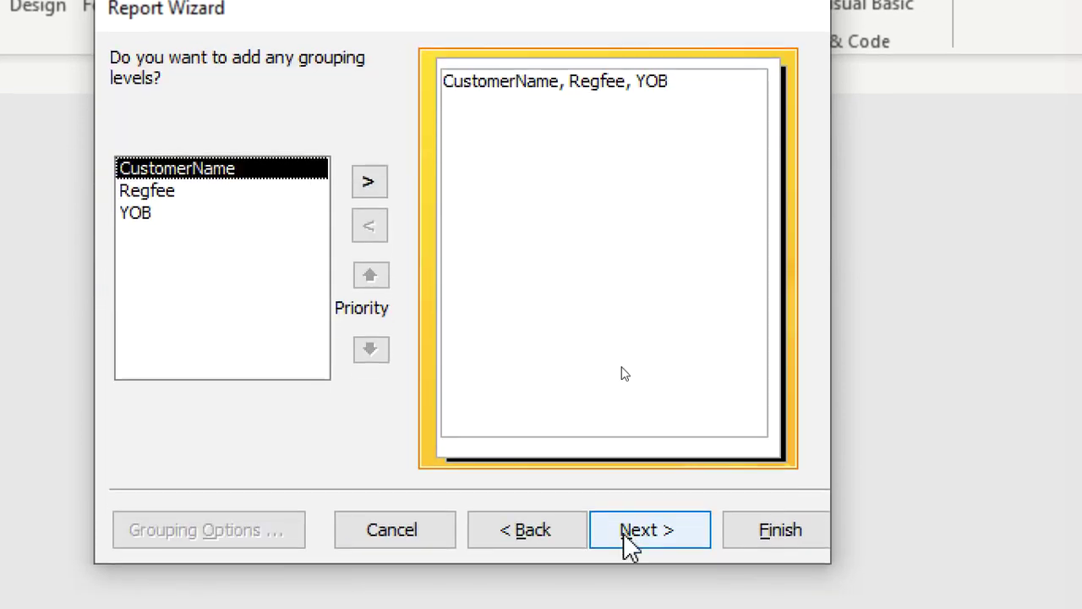
{"action": "left_click", "coordinate": [626, 533]}
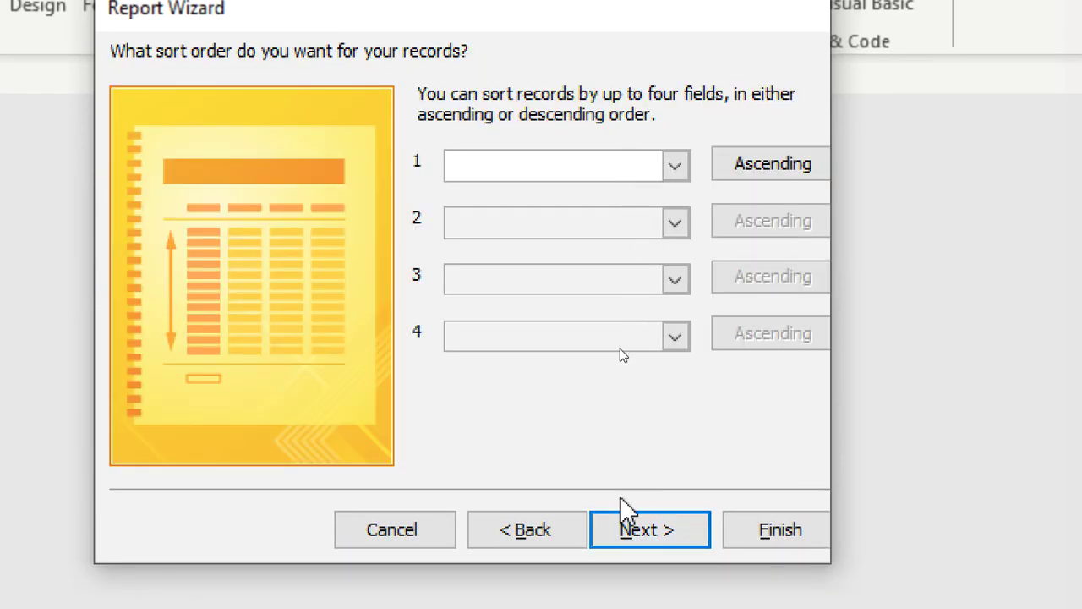
{"action": "left_click", "coordinate": [619, 526]}
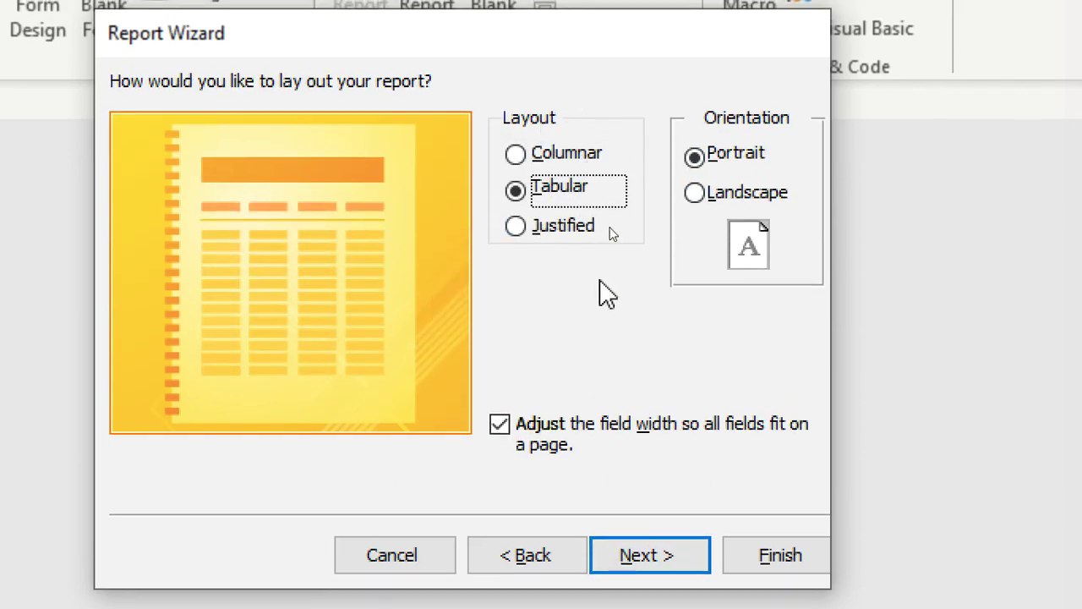
{"action": "left_click", "coordinate": [665, 542]}
{"action": "left_click", "coordinate": [749, 542]}
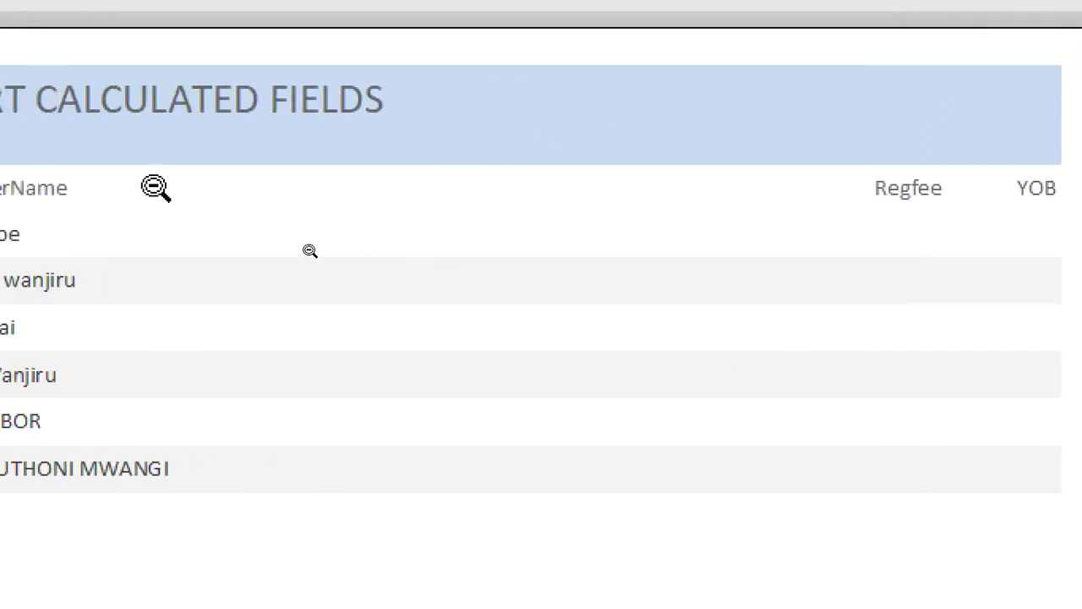
Step: In Layout View, narrow the CustomerName heading and detail field
{"action": "right_click", "coordinate": [303, 149]}
{"action": "left_click", "coordinate": [364, 203]}
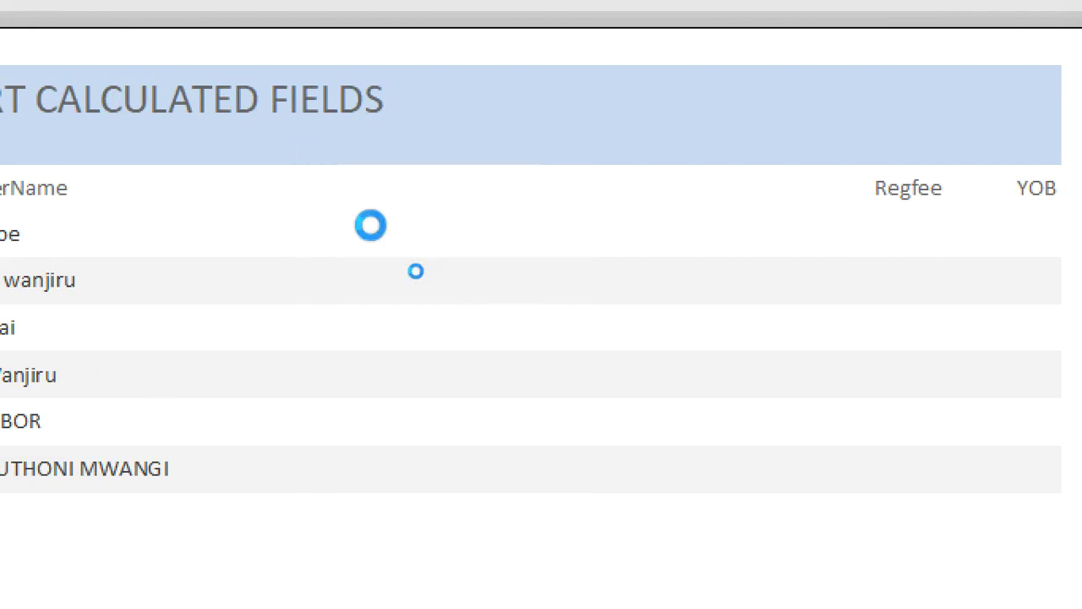
{"action": "left_click", "coordinate": [495, 265]}
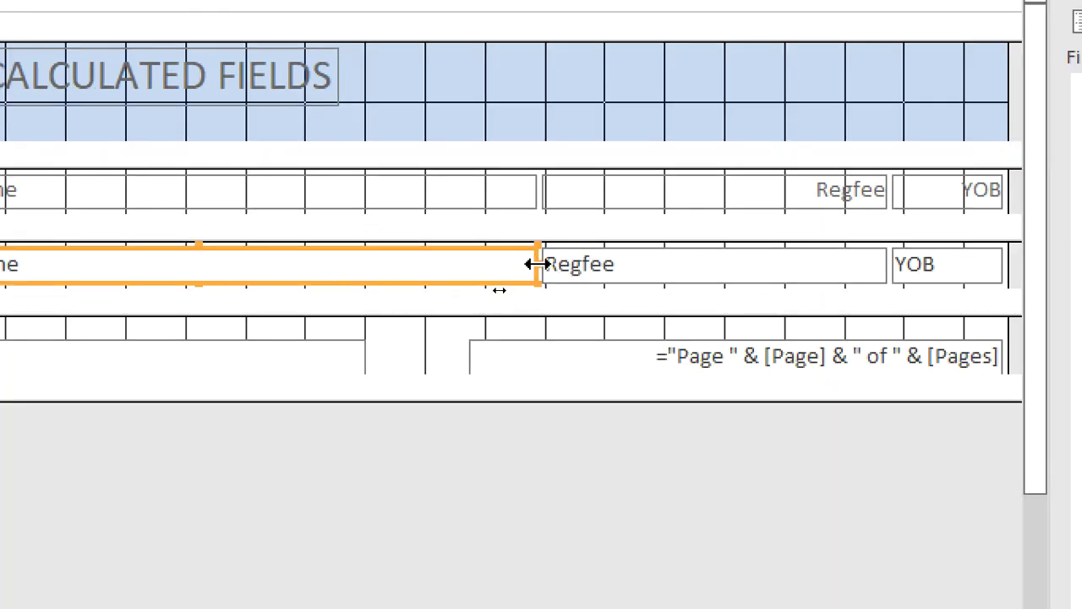
{"action": "left_click_drag", "start_coordinate": [270, 264], "coordinate": [259, 264]}
{"action": "left_click", "coordinate": [474, 194]}
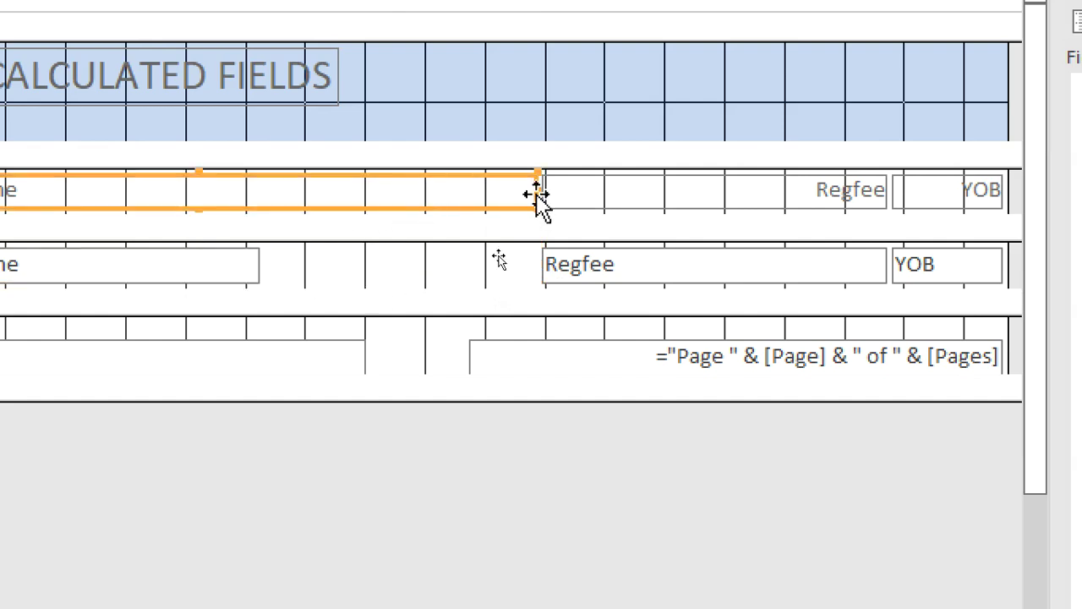
{"action": "left_click_drag", "start_coordinate": [532, 190], "coordinate": [265, 191]}
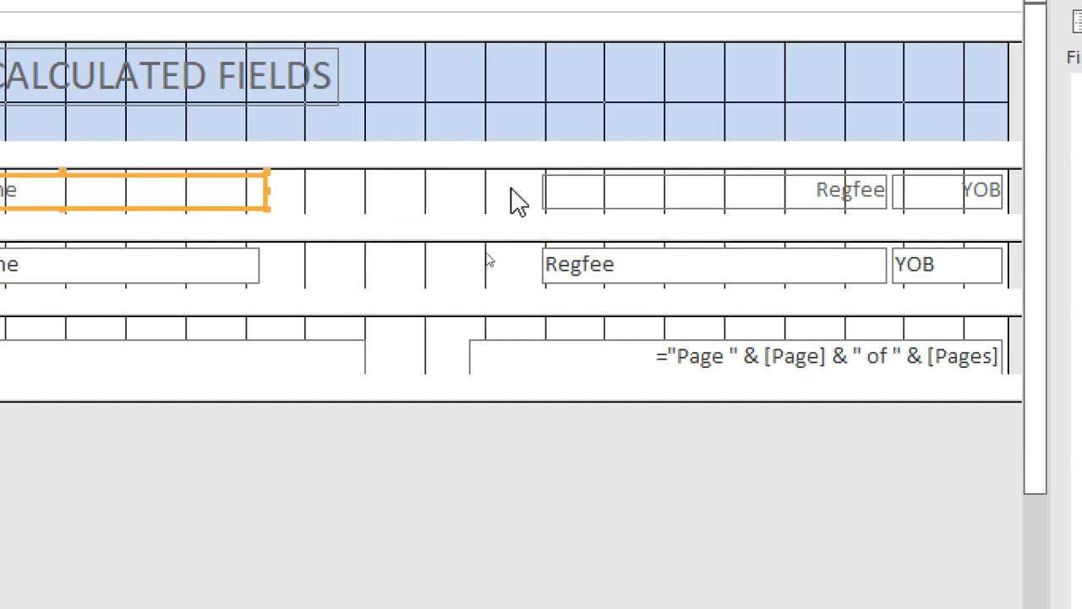
Step: Shift the Regfee and YOB columns left, narrow Regfee, then select all six controls
{"action": "left_click_drag", "start_coordinate": [511, 190], "coordinate": [914, 264]}
{"action": "left_click_drag", "start_coordinate": [846, 271], "coordinate": [546, 265]}
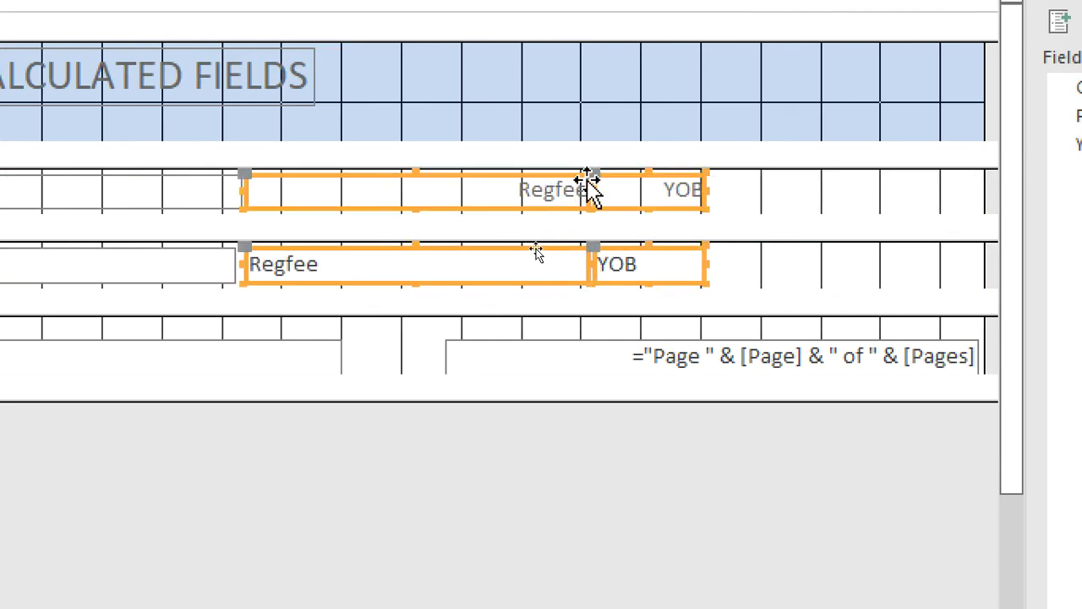
{"action": "left_click", "coordinate": [724, 202]}
{"action": "left_click", "coordinate": [538, 200]}
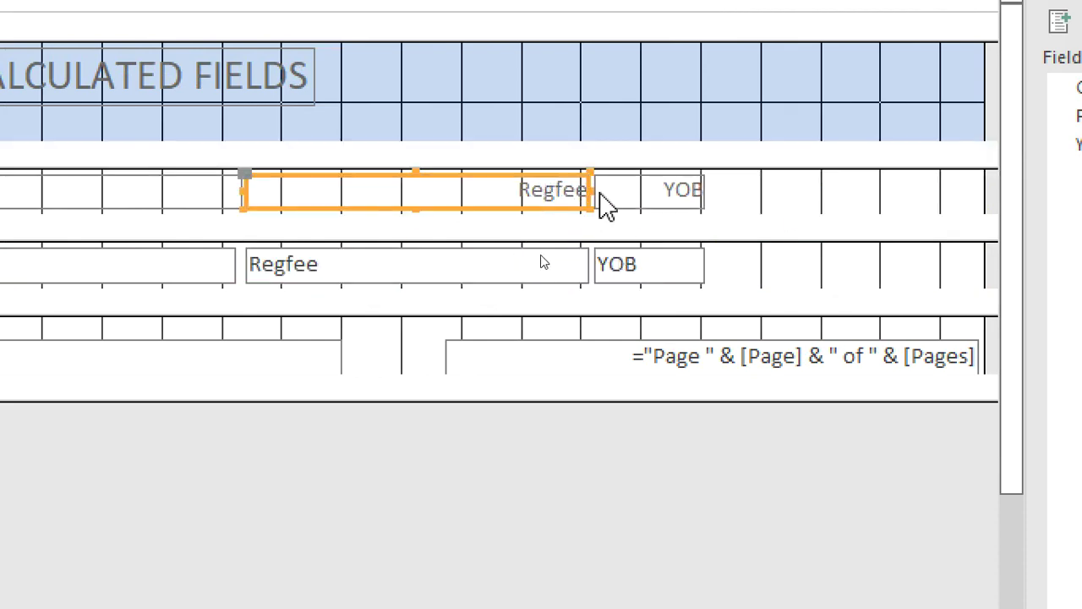
{"action": "left_click_drag", "start_coordinate": [596, 203], "coordinate": [468, 190]}
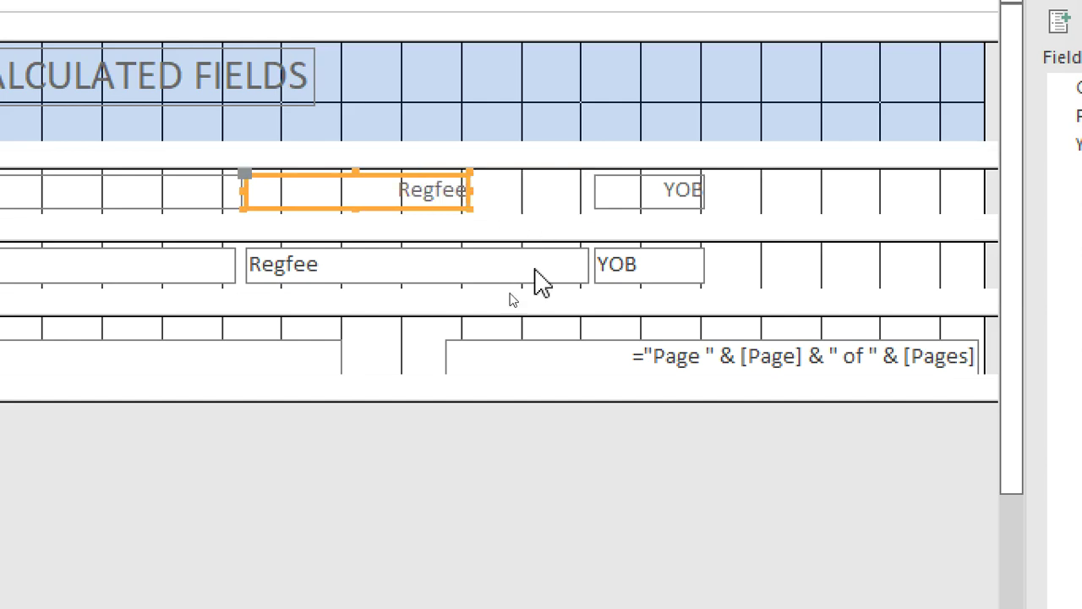
{"action": "left_click", "coordinate": [540, 278]}
{"action": "left_click_drag", "start_coordinate": [577, 265], "coordinate": [450, 266]}
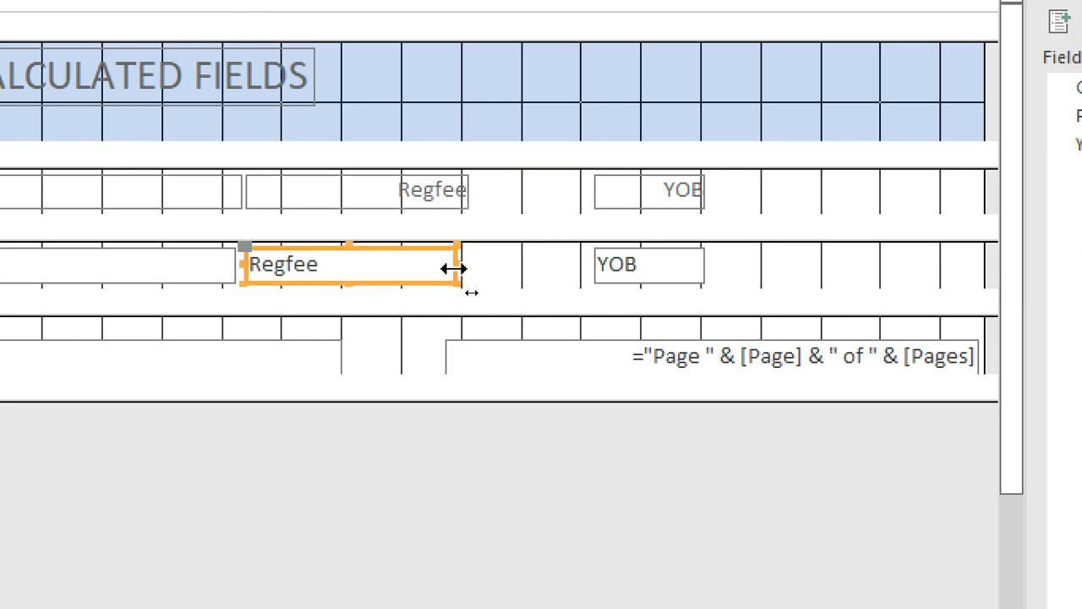
{"action": "left_click_drag", "start_coordinate": [746, 179], "coordinate": [520, 261]}
{"action": "left_click", "coordinate": [657, 199]}
{"action": "left_click_drag", "start_coordinate": [658, 199], "coordinate": [205, 279]}
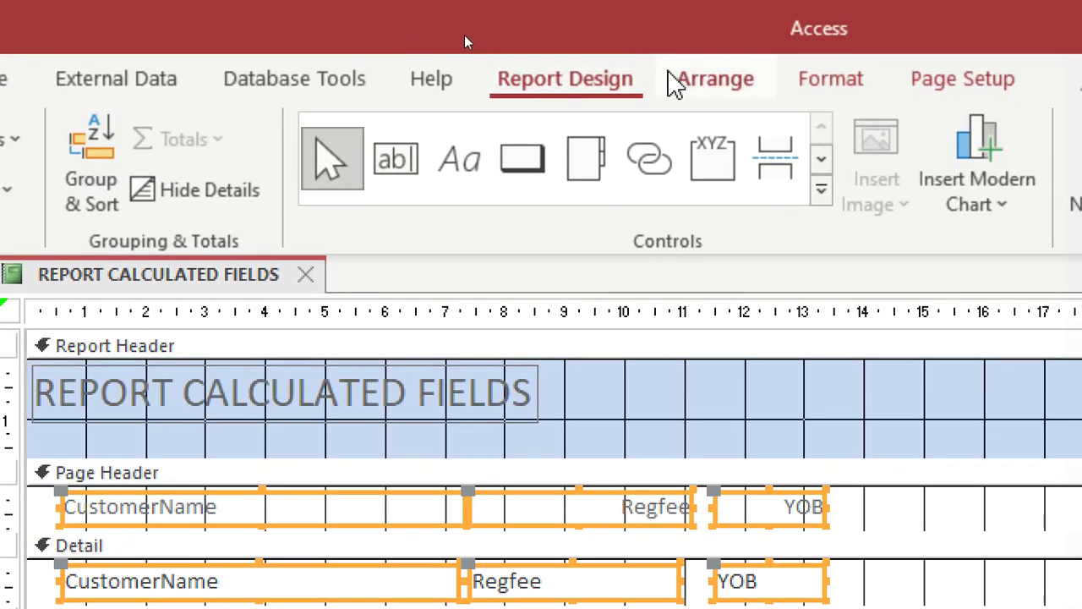
Step: Make all headings and fields bold, Automatic black, size 14, then show Report View
{"action": "left_click", "coordinate": [831, 78]}
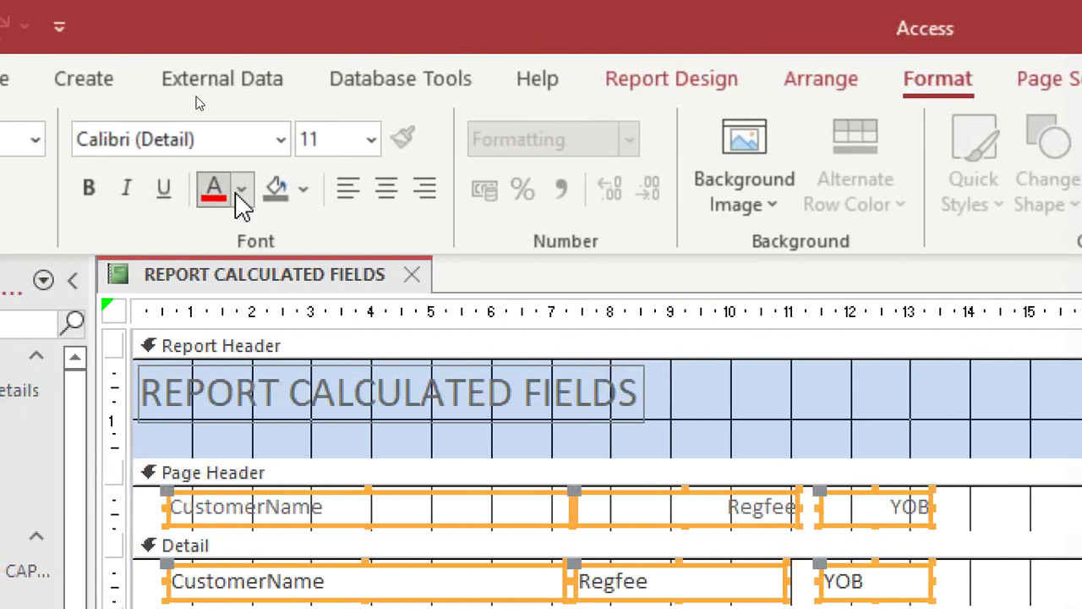
{"action": "left_click", "coordinate": [240, 190]}
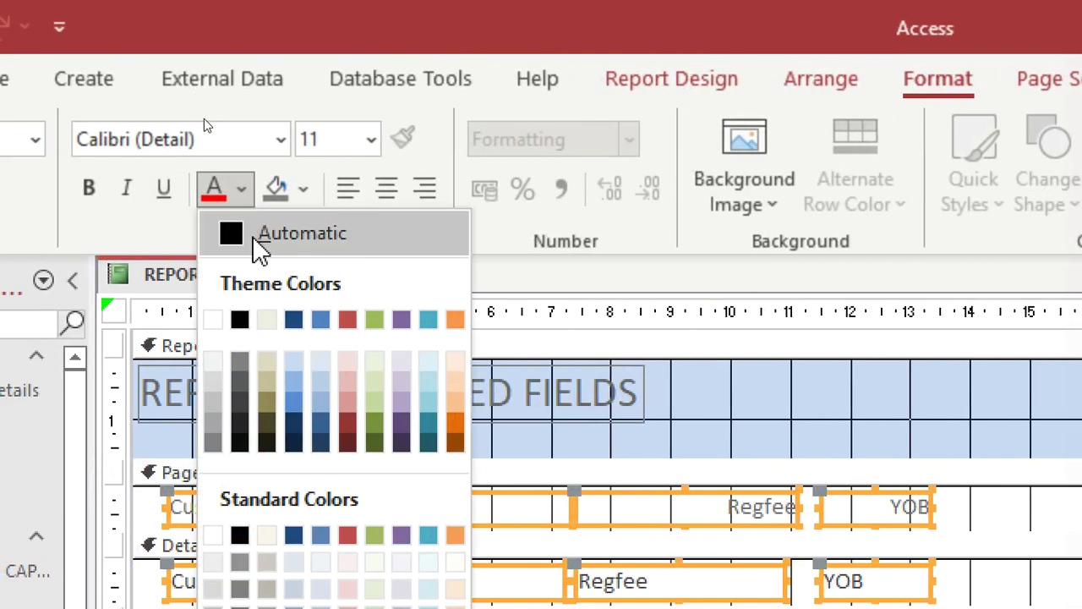
{"action": "left_click", "coordinate": [254, 233]}
{"action": "left_click", "coordinate": [127, 189]}
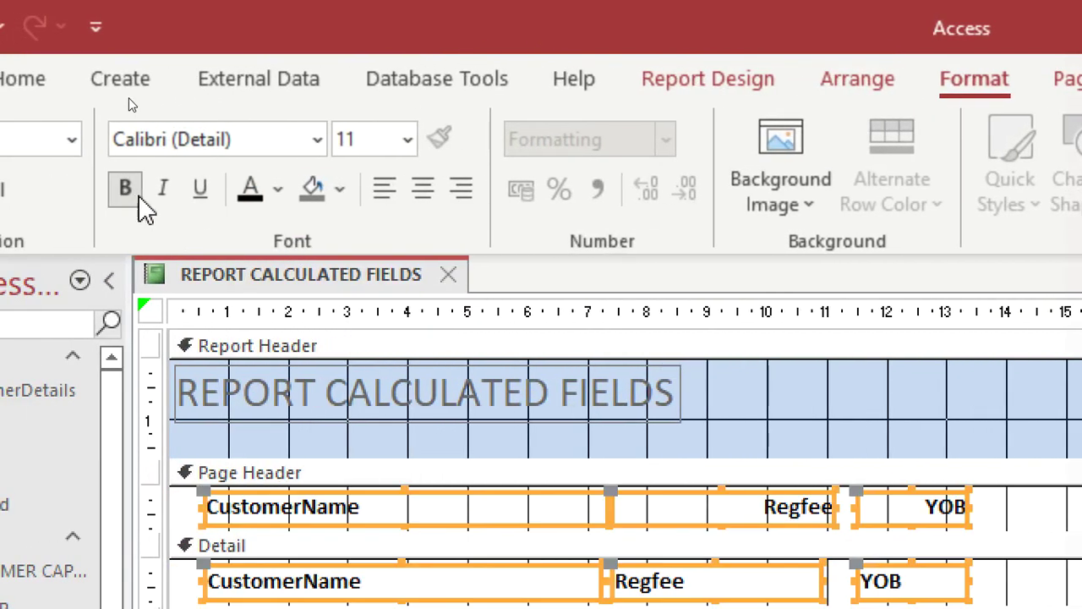
{"action": "left_click", "coordinate": [407, 140]}
{"action": "left_click", "coordinate": [383, 360]}
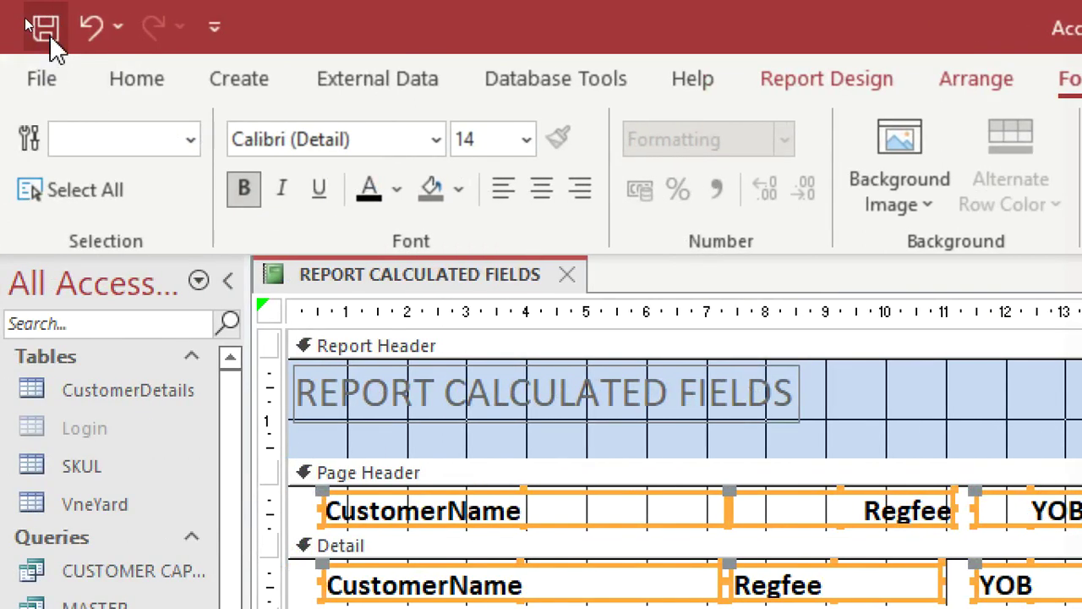
{"action": "left_click", "coordinate": [128, 78]}
{"action": "left_click", "coordinate": [49, 131]}
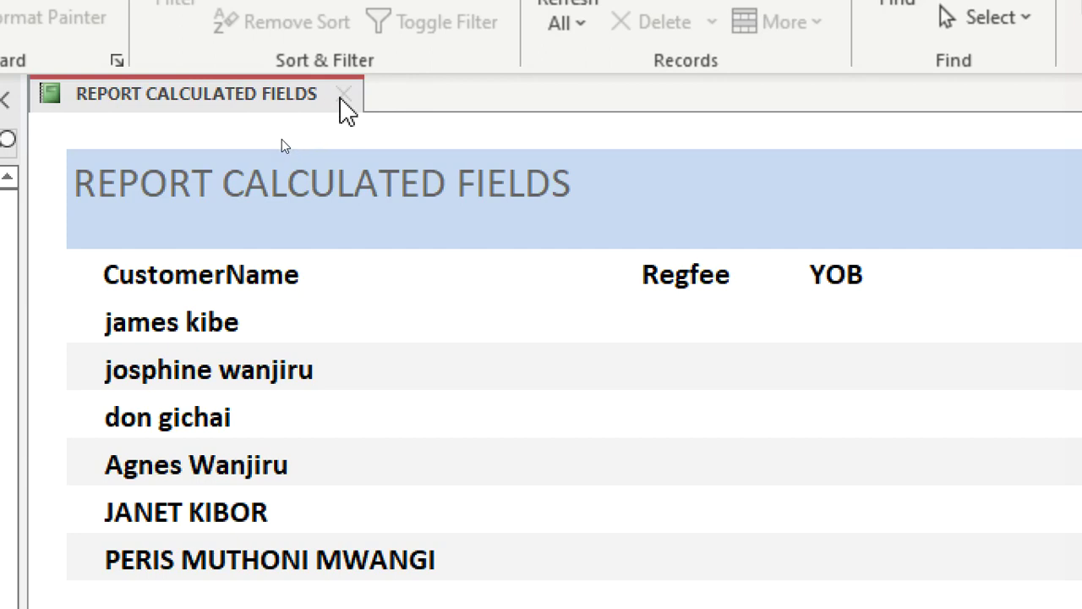
Step: Close the report, open CustomerDetails, and enter a Regfee of 200 for all six records
{"action": "left_click", "coordinate": [342, 95]}
{"action": "double_click", "coordinate": [81, 207]}
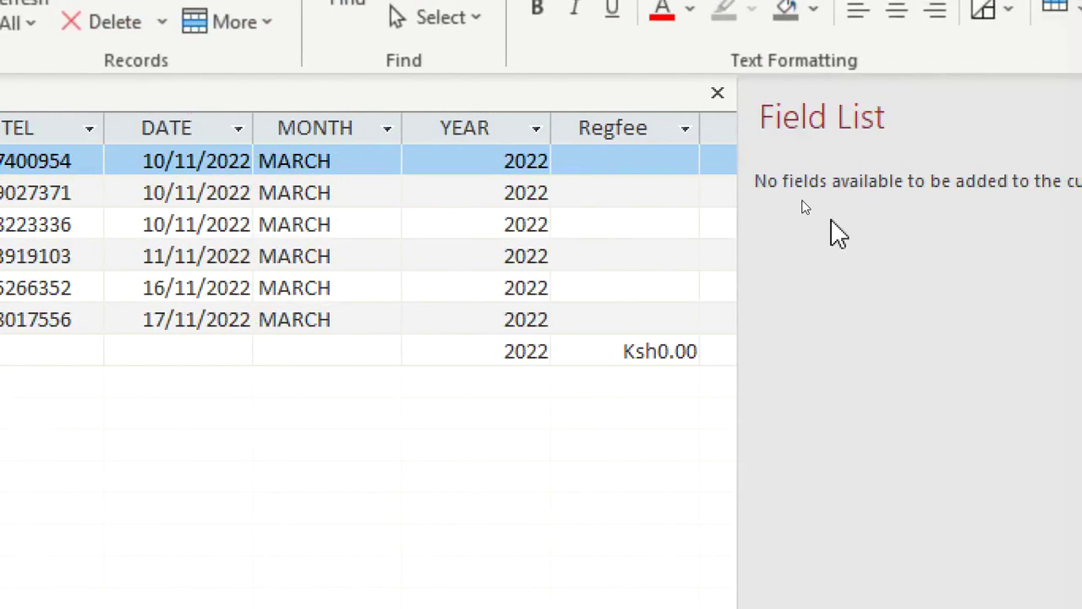
{"action": "left_click", "coordinate": [774, 169]}
{"action": "left_click", "coordinate": [611, 164]}
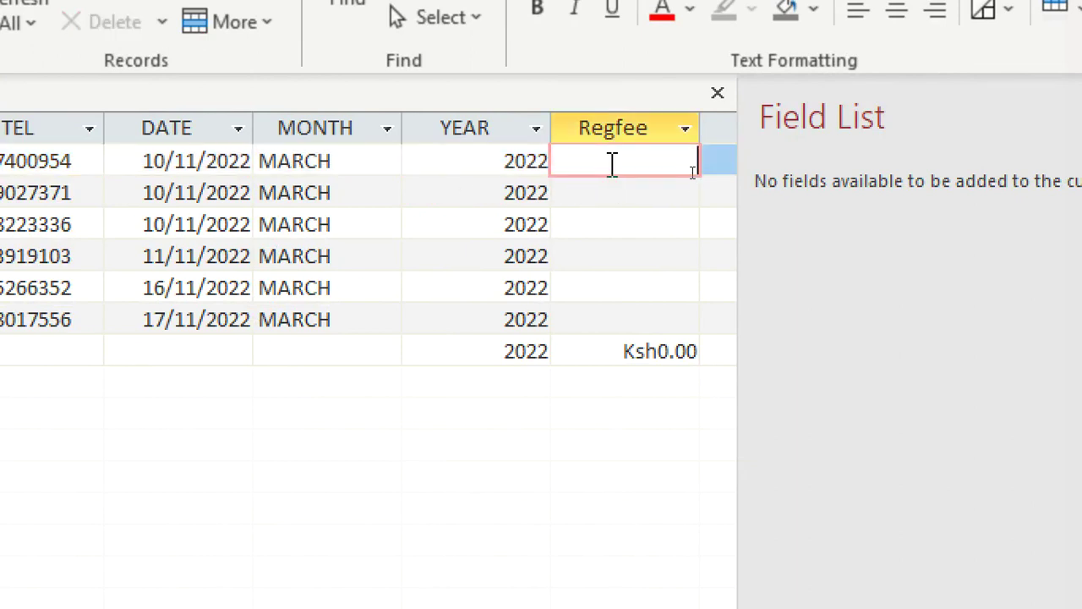
{"action": "key", "text": "Down"}
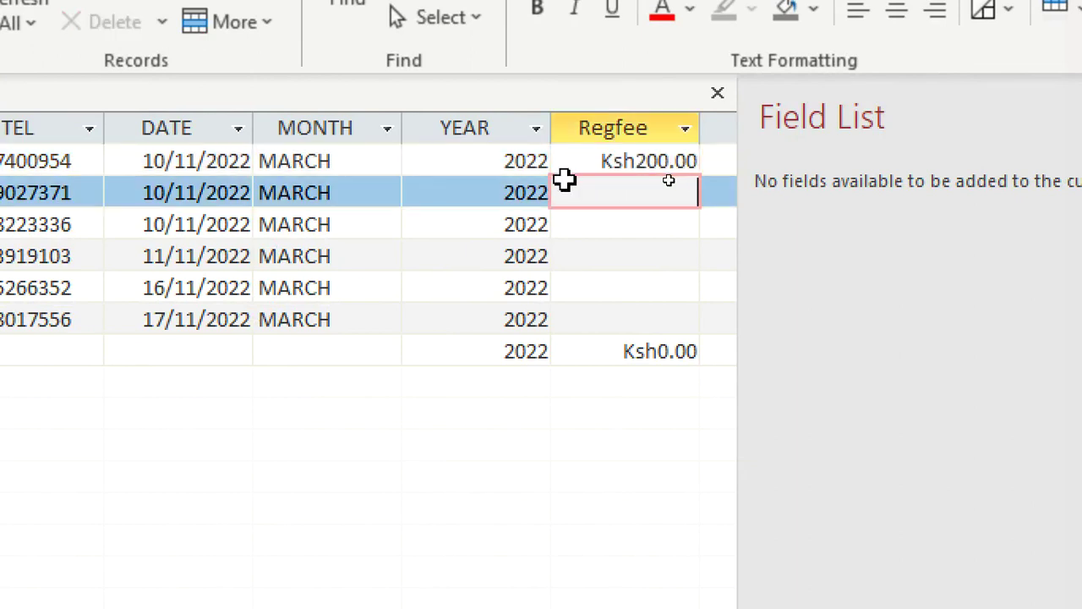
{"action": "type", "text": "200"}
{"action": "key", "text": "Down"}
{"action": "type", "text": "200"}
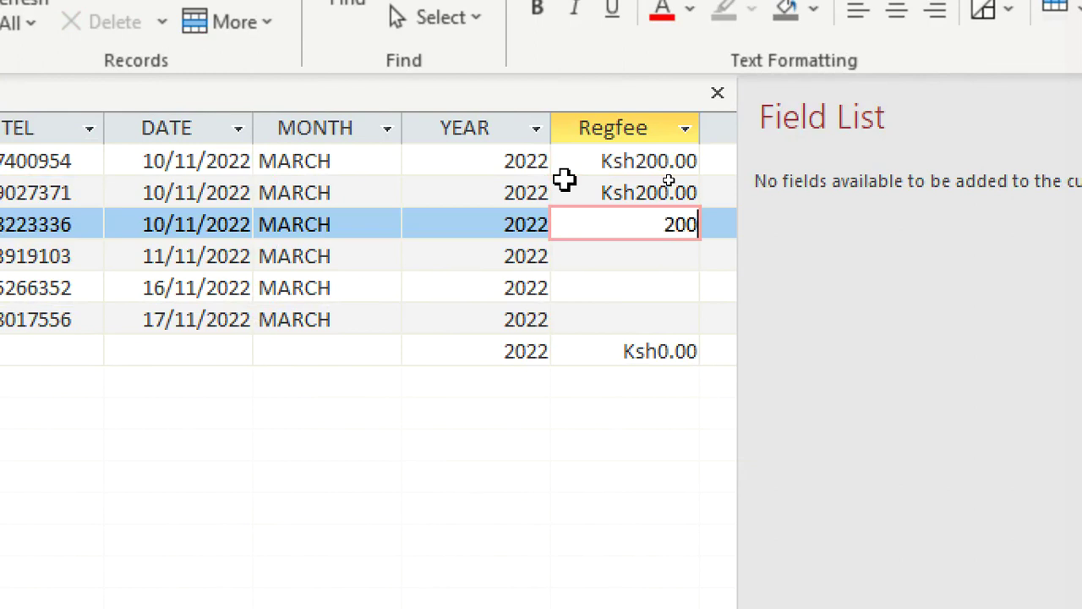
{"action": "key", "text": "Down"}
{"action": "type", "text": "200"}
{"action": "key", "text": "Down"}
{"action": "type", "text": "200"}
{"action": "key", "text": "Down"}
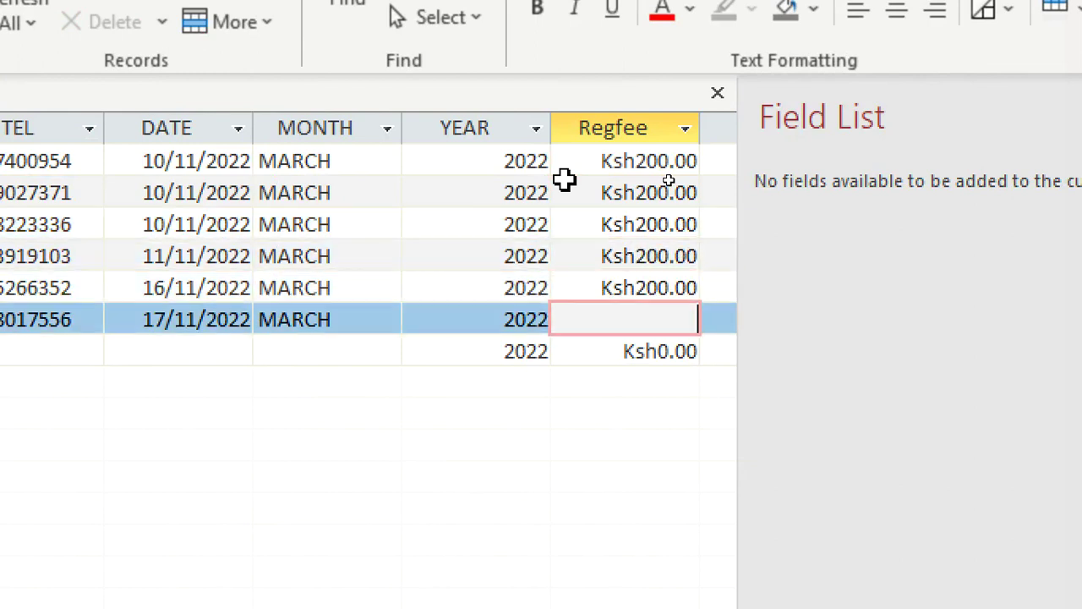
{"action": "type", "text": "200"}
{"action": "key", "text": "Down"}
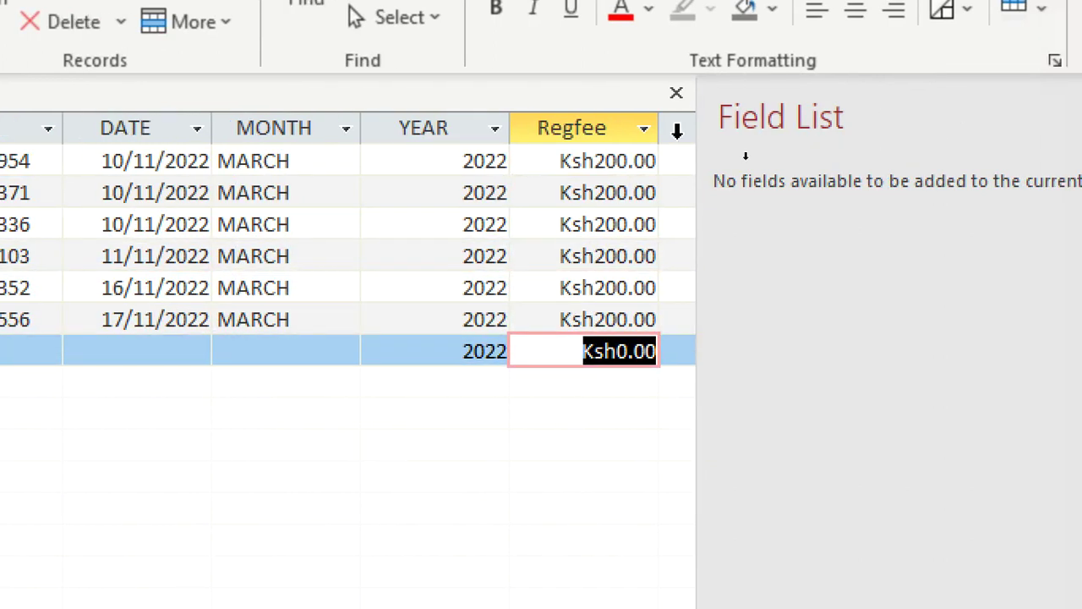
Step: Enter YOB values 2001, 2003, 1985, 1970 and 2005 for the first five customers
{"action": "left_click", "coordinate": [1057, 99]}
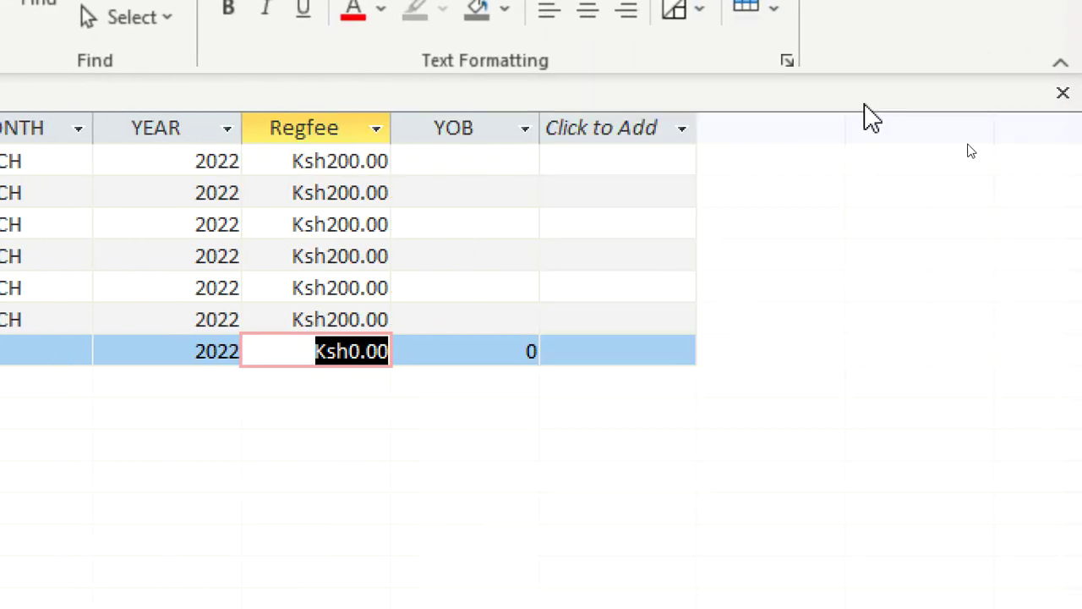
{"action": "left_click", "coordinate": [459, 151]}
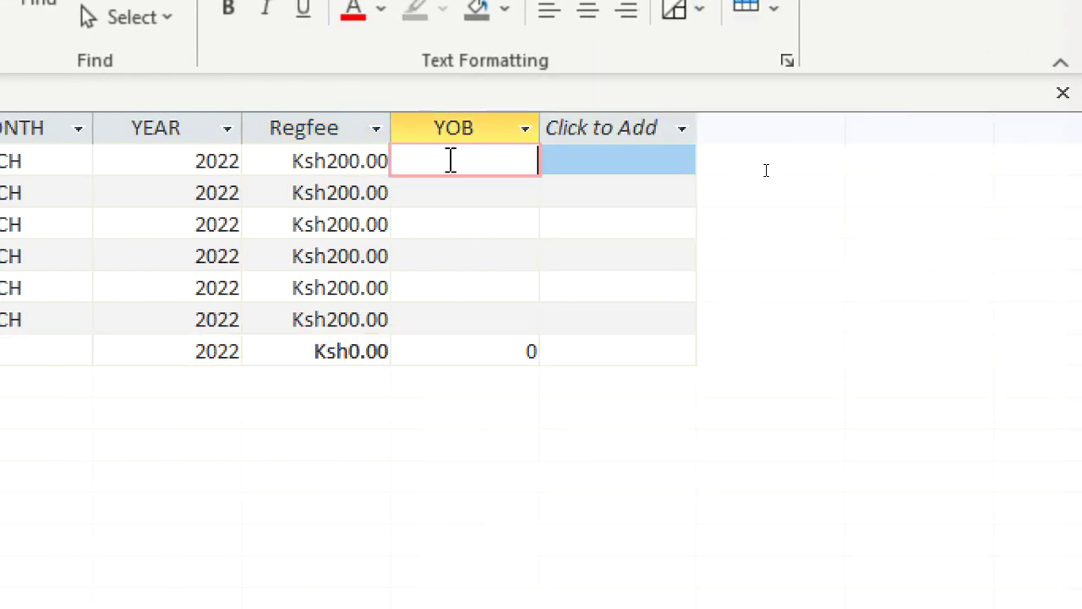
{"action": "type", "text": "2001"}
{"action": "key", "text": "Down"}
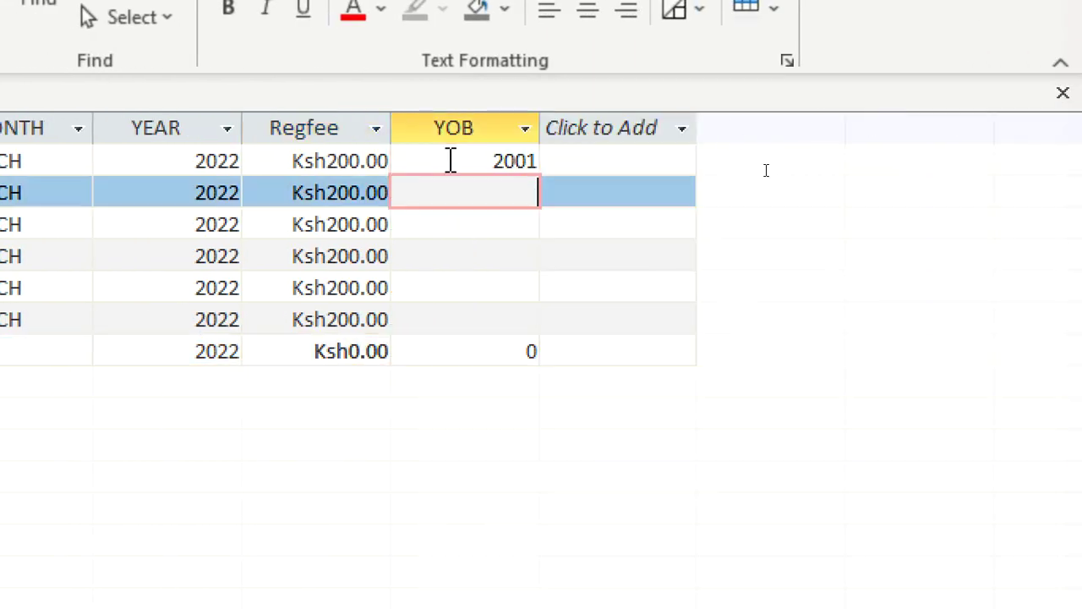
{"action": "type", "text": "2003"}
{"action": "key", "text": "Down"}
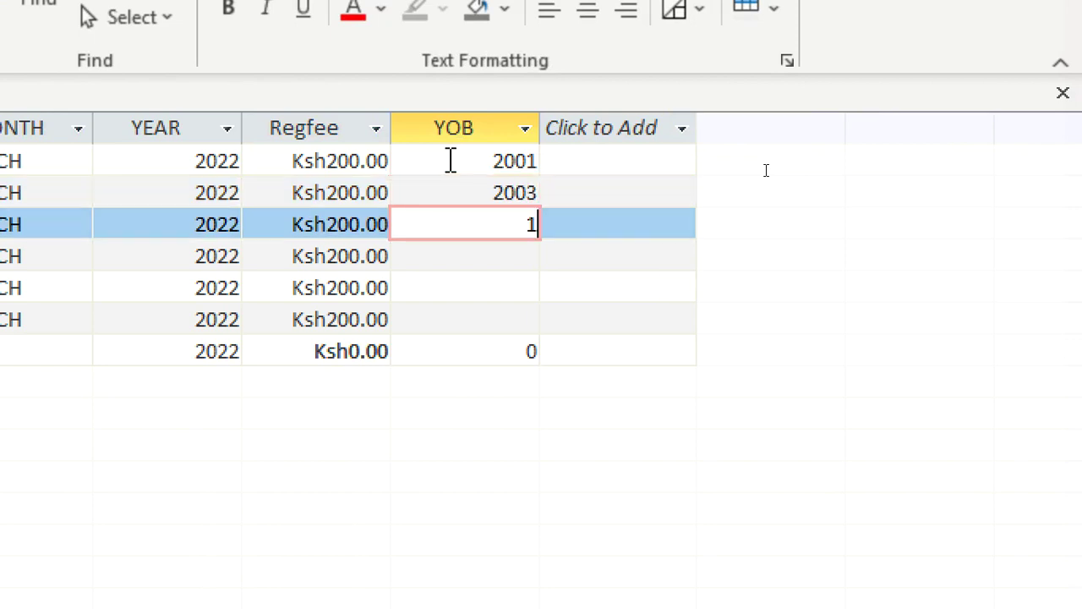
{"action": "type", "text": "1985"}
{"action": "key", "text": "Down"}
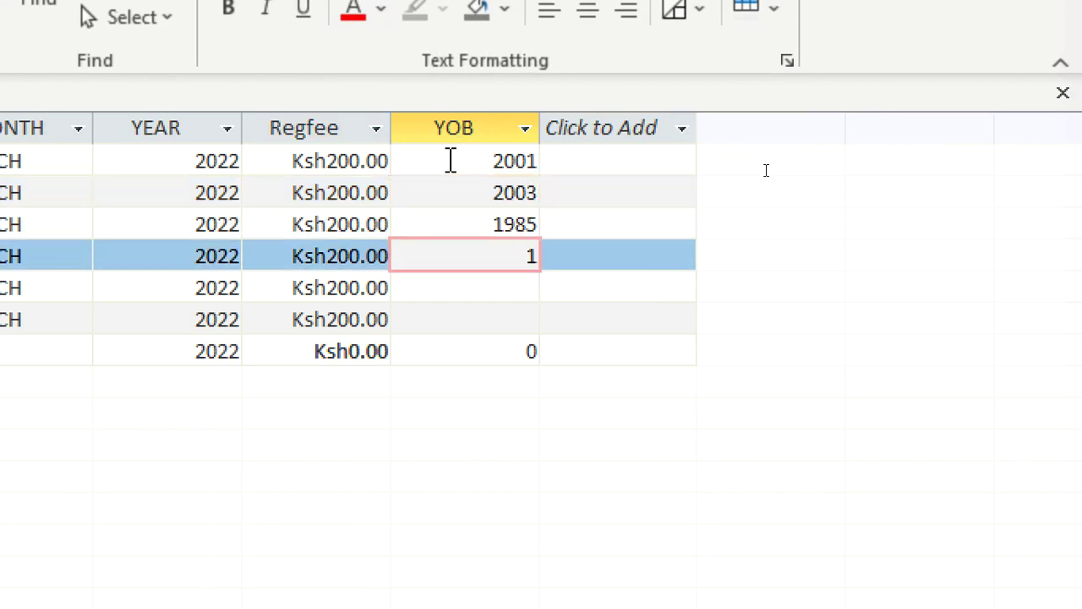
{"action": "type", "text": "1970"}
{"action": "key", "text": "Down"}
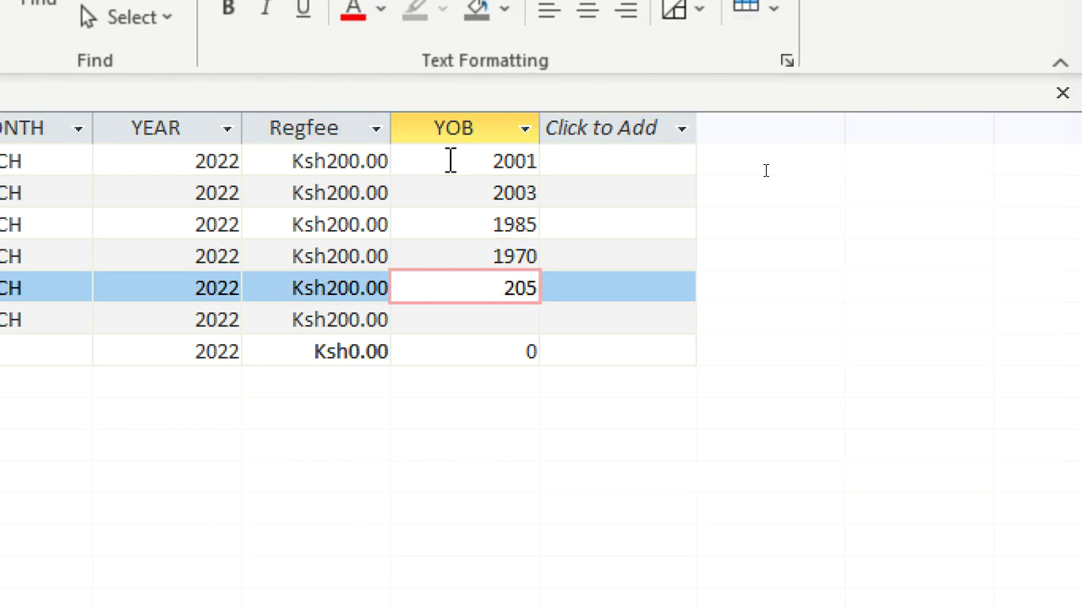
{"action": "key", "text": "Down"}
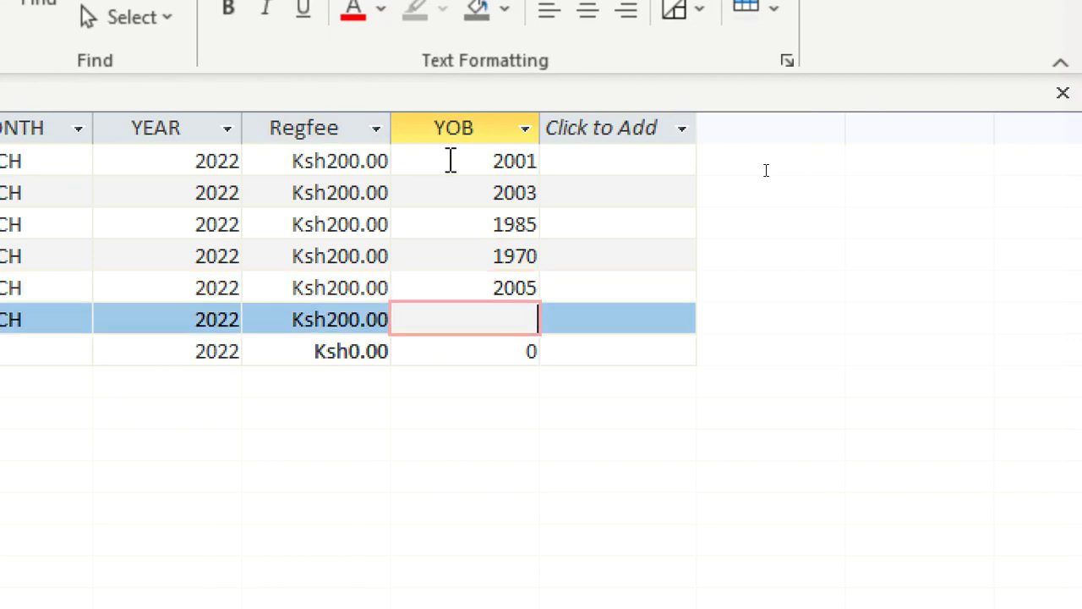
Step: Enter 1956 as the last customer's YOB, close the table, and open the REPORT CALCULATED FIELDS report
{"action": "type", "text": "1956"}
{"action": "left_click", "coordinate": [626, 186]}
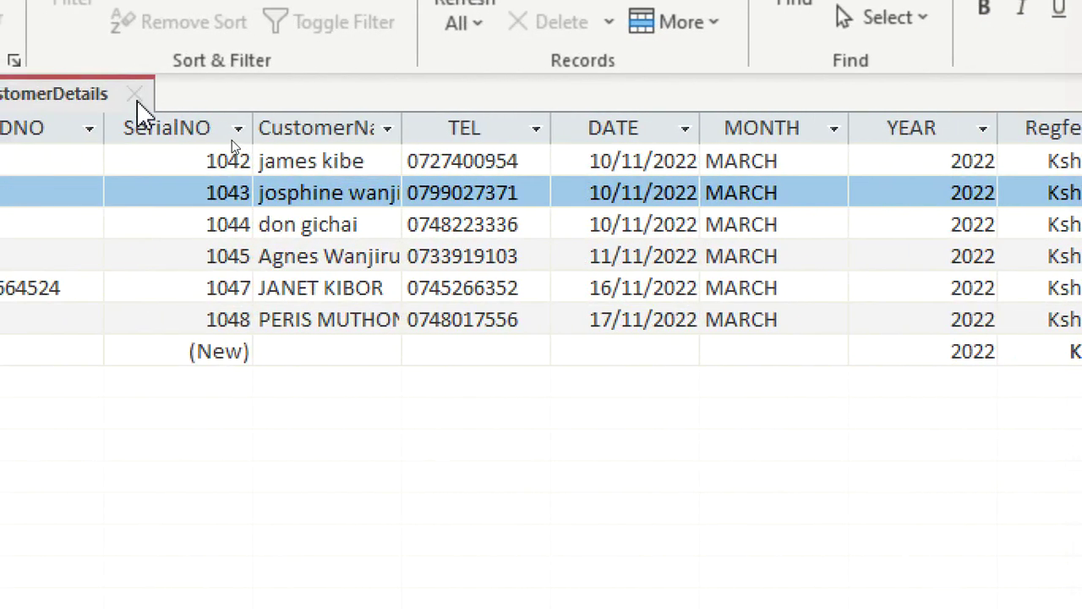
{"action": "left_click", "coordinate": [135, 94]}
{"action": "scroll", "coordinate": [49, 457], "scroll_direction": "down", "scroll_amount": 3}
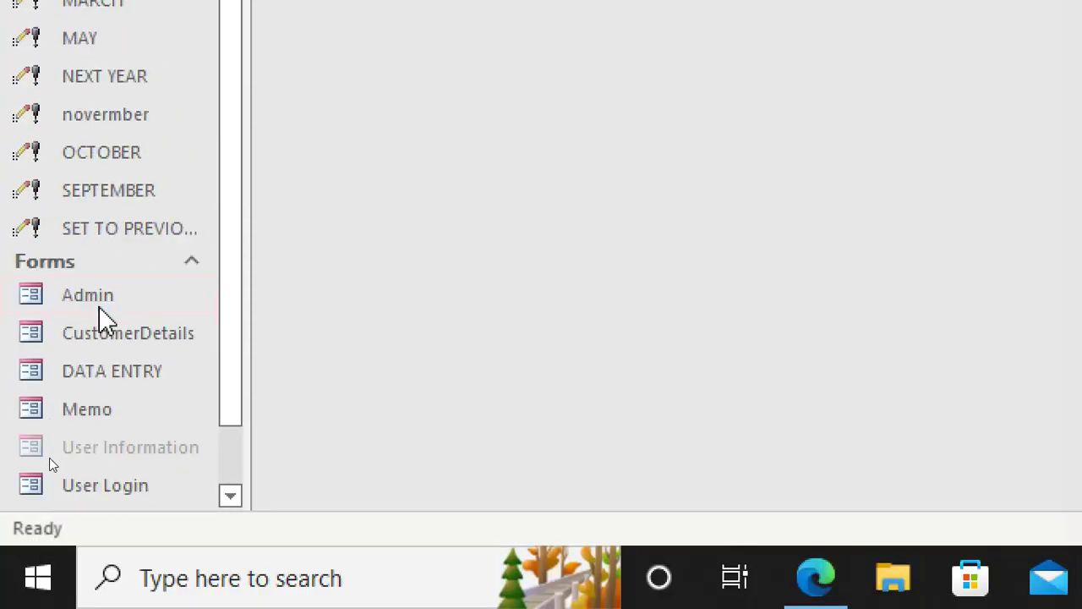
{"action": "scroll", "coordinate": [99, 313], "scroll_direction": "down", "scroll_amount": 3}
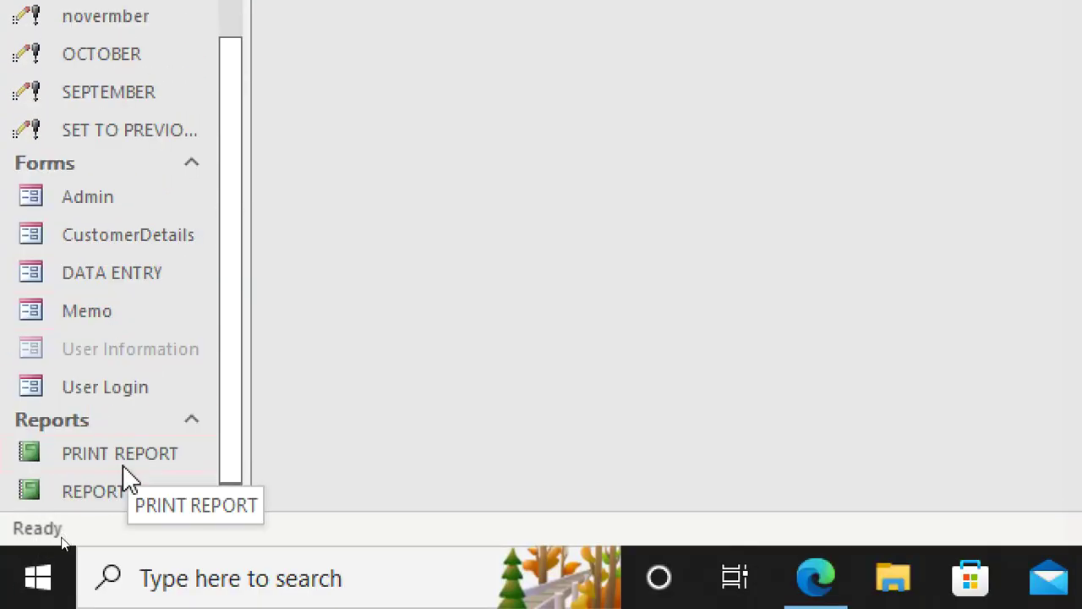
{"action": "double_click", "coordinate": [116, 493]}
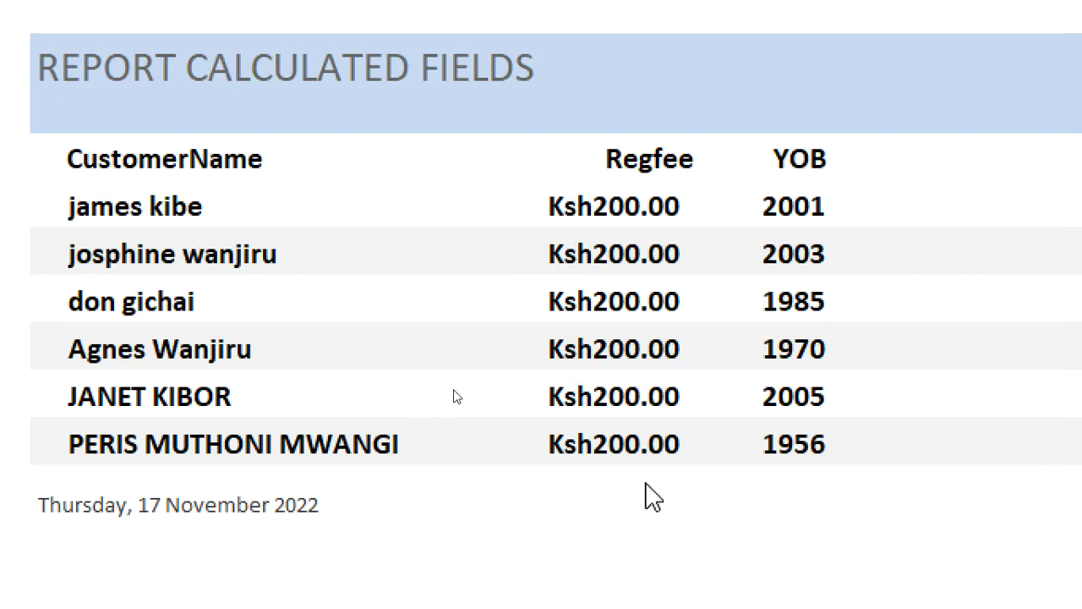
{"action": "scroll", "coordinate": [685, 548], "scroll_direction": "down", "scroll_amount": 1}
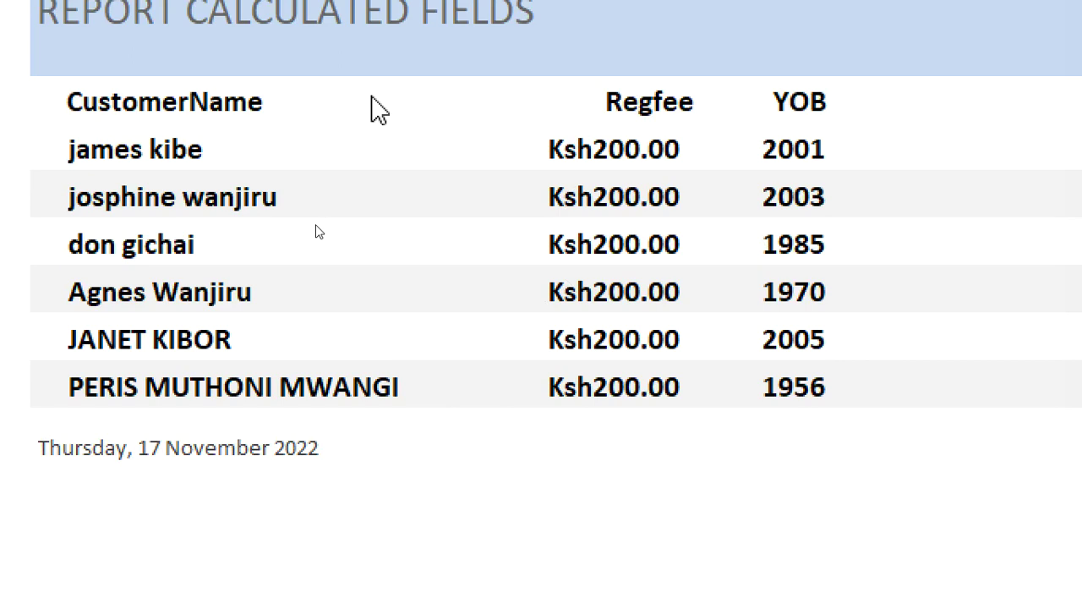
Step: Switch the report to Design View, adjust the Regfee field, and enlarge the Report Footer section
{"action": "right_click", "coordinate": [379, 110]}
{"action": "left_click", "coordinate": [483, 211]}
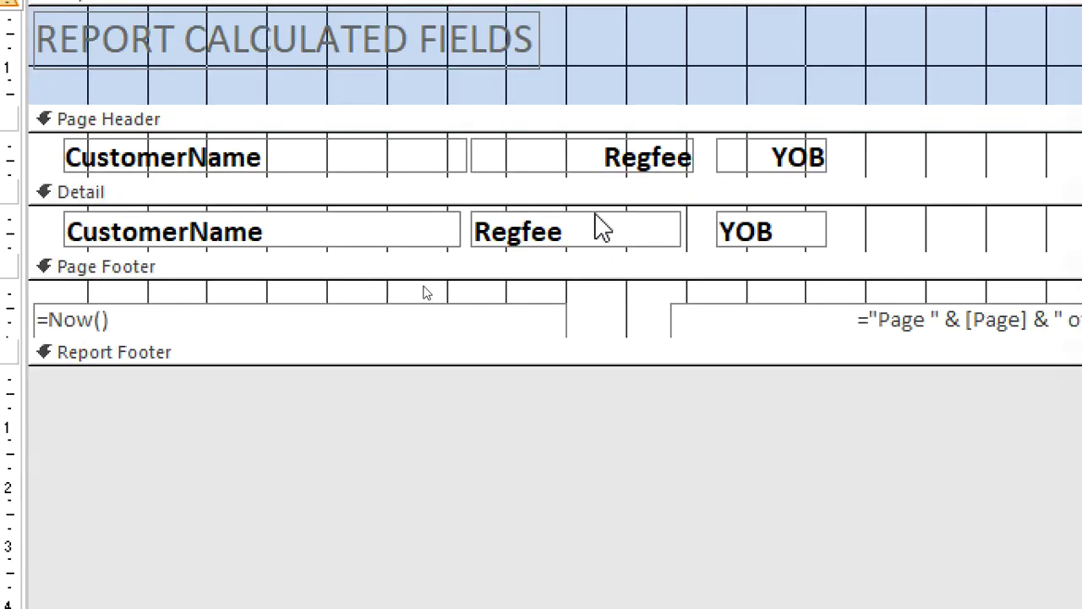
{"action": "left_click", "coordinate": [561, 242]}
{"action": "left_click_drag", "start_coordinate": [561, 242], "coordinate": [423, 212]}
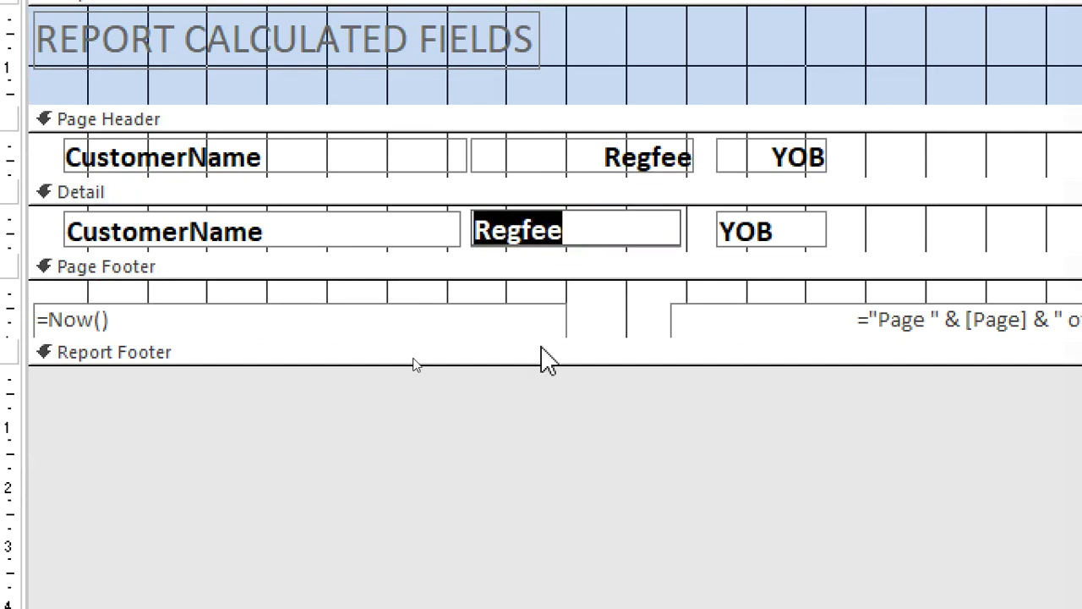
{"action": "left_click_drag", "start_coordinate": [551, 364], "coordinate": [550, 434]}
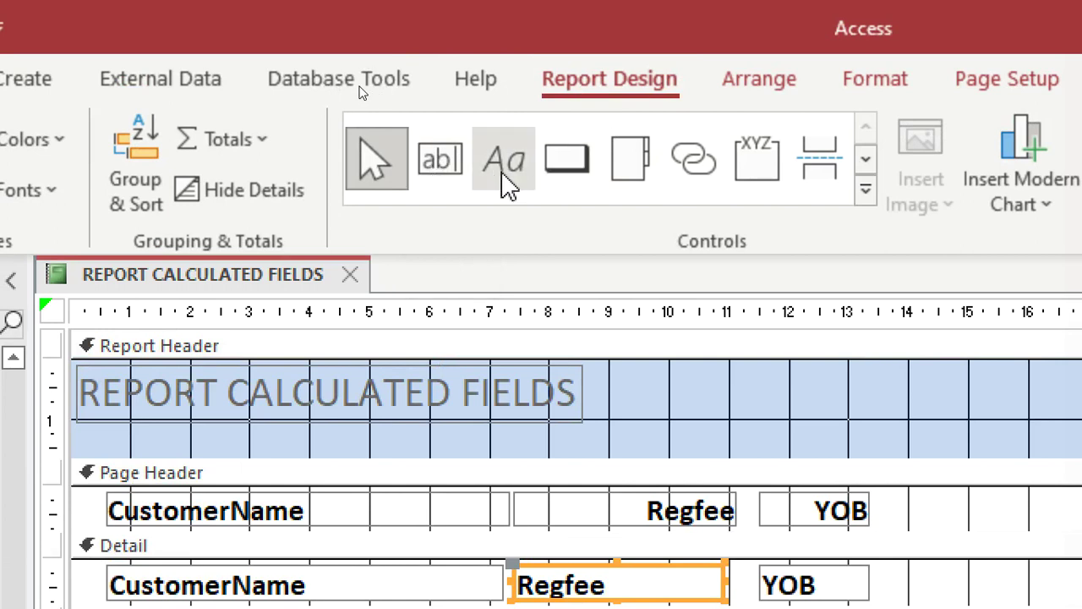
Step: Draw a text box in the Report Footer and caption its label TOTAL REG FEE
{"action": "left_click", "coordinate": [443, 176]}
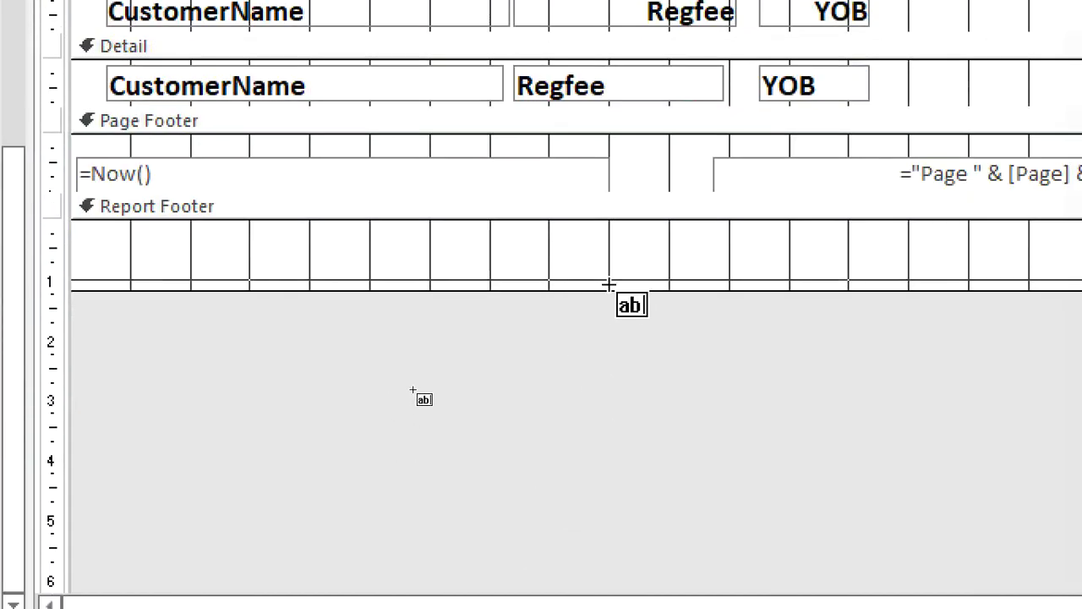
{"action": "mouse_move", "coordinate": [531, 221]}
{"action": "left_mouse_down"}
{"action": "mouse_move", "coordinate": [608, 261]}
{"action": "mouse_move", "coordinate": [596, 254]}
{"action": "left_mouse_up"}
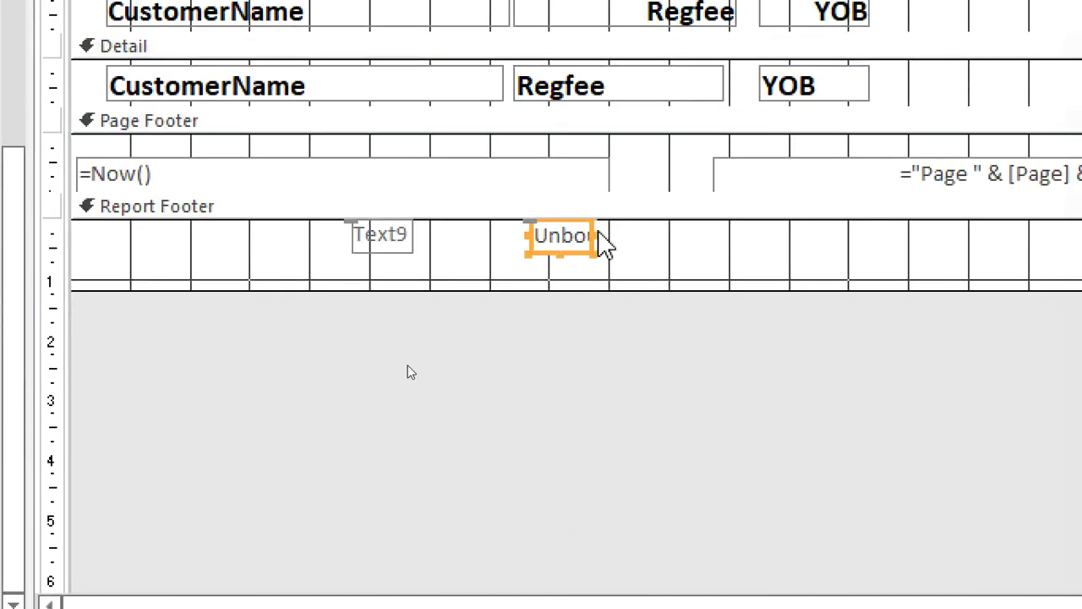
{"action": "left_click_drag", "start_coordinate": [720, 246], "coordinate": [724, 246]}
{"action": "left_click", "coordinate": [377, 234]}
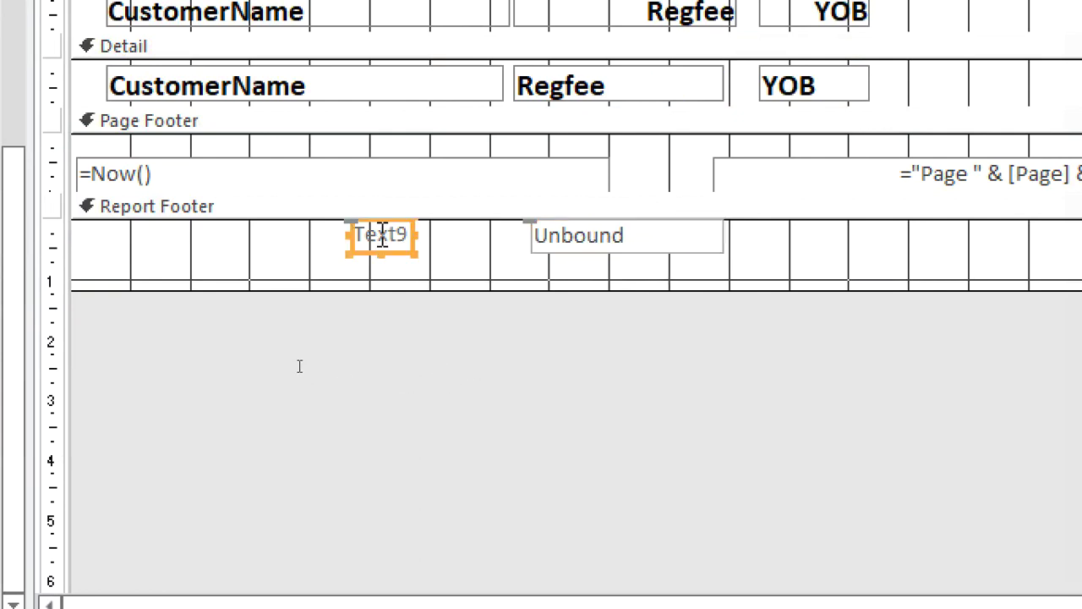
{"action": "left_click_drag", "start_coordinate": [477, 234], "coordinate": [536, 236]}
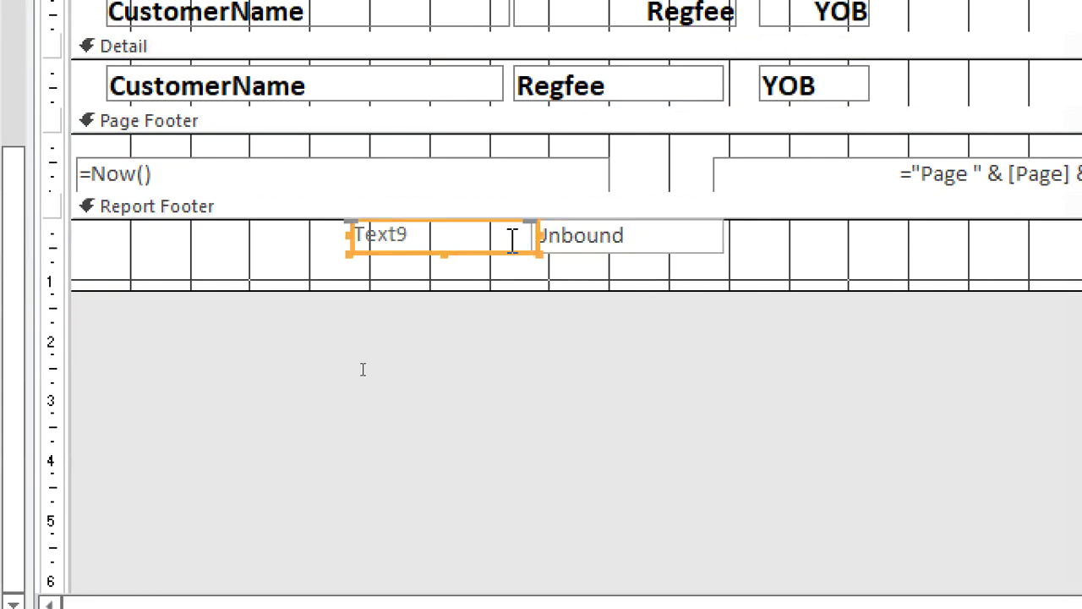
{"action": "double_click", "coordinate": [513, 234]}
{"action": "type", "text": "TOTAL REG FEE"}
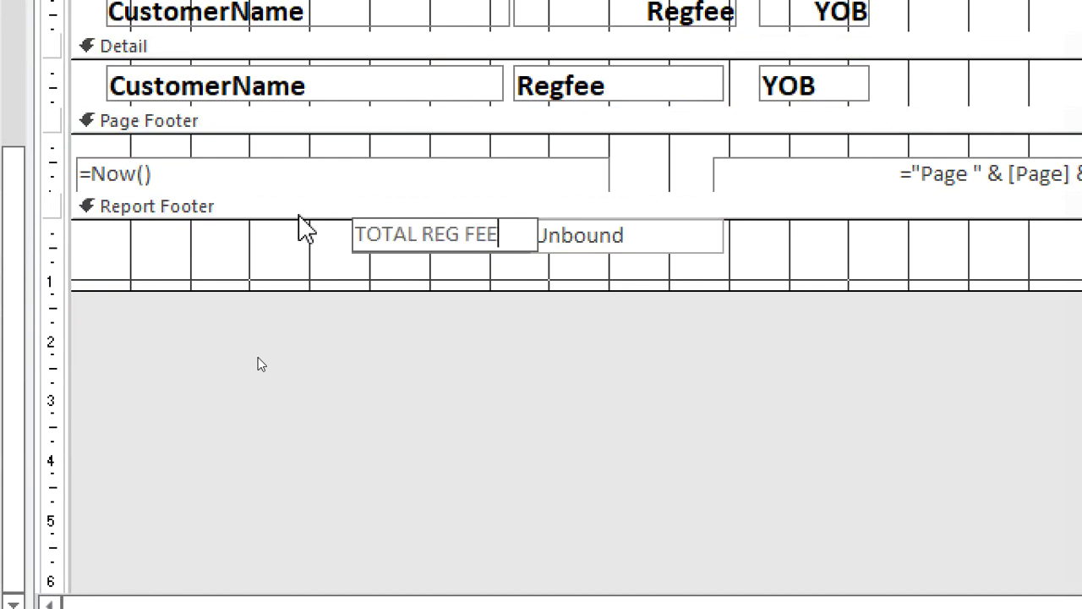
{"action": "left_click", "coordinate": [598, 266]}
Step: Set the footer text box to =SUM([Regfee])
{"action": "left_click", "coordinate": [609, 234]}
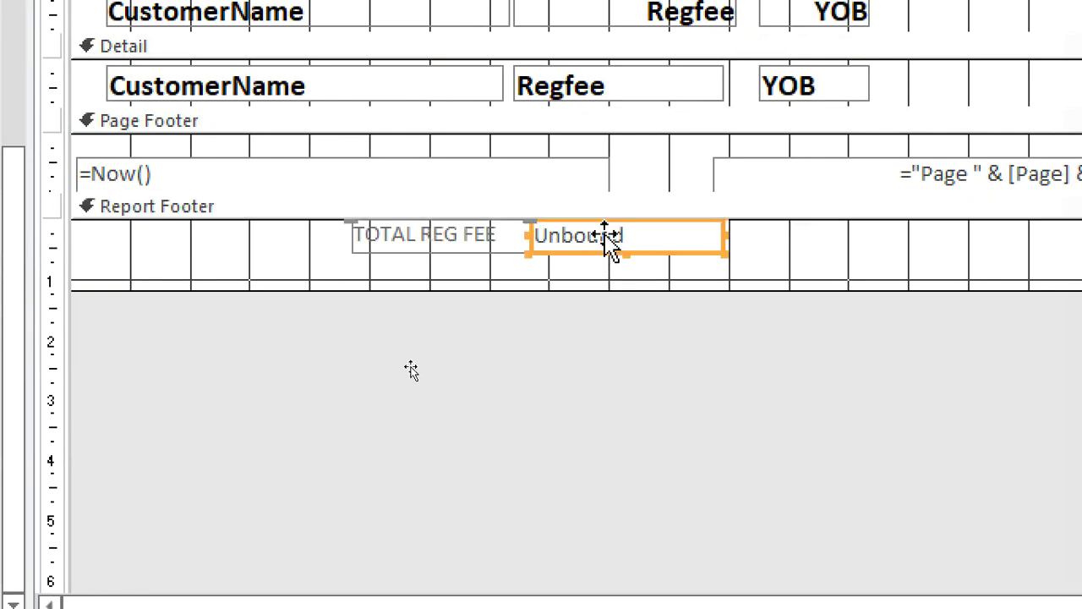
{"action": "left_click", "coordinate": [655, 241]}
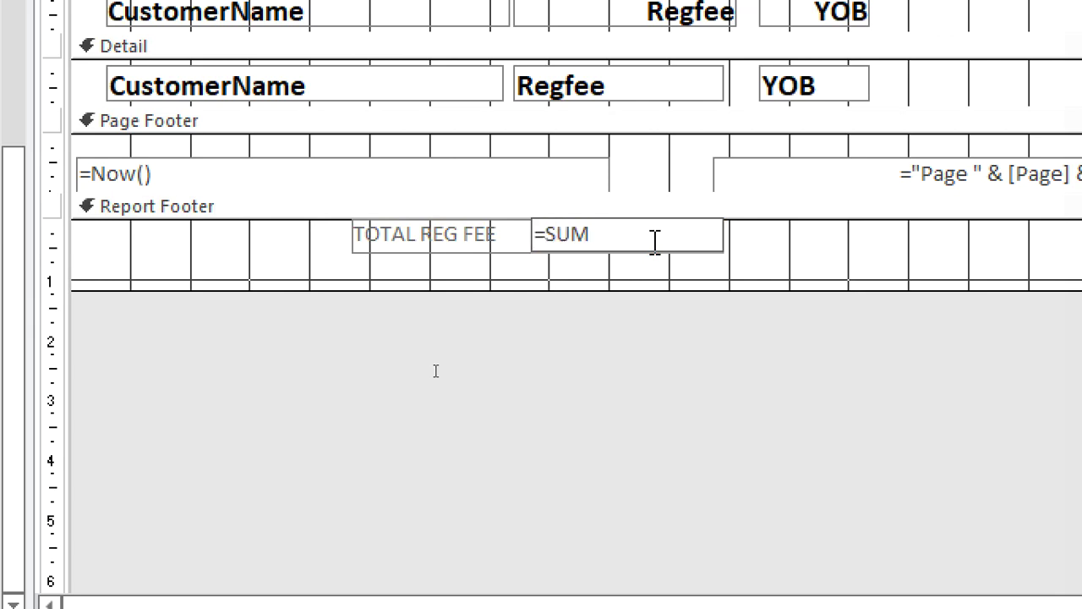
{"action": "type", "text": "=SUM([Regfee"}
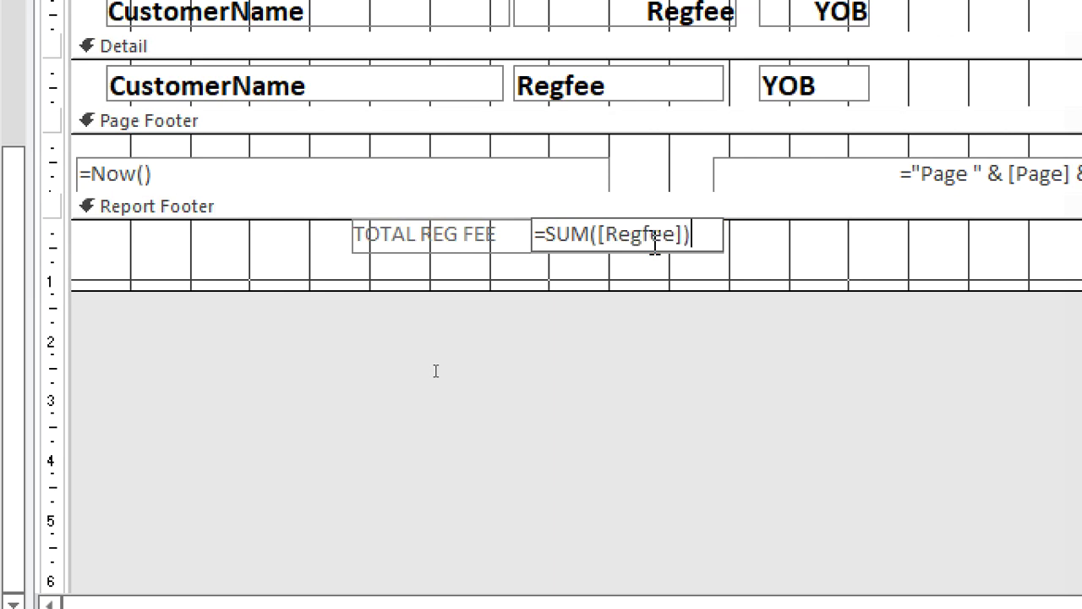
{"action": "left_click_drag", "start_coordinate": [793, 258], "coordinate": [494, 242]}
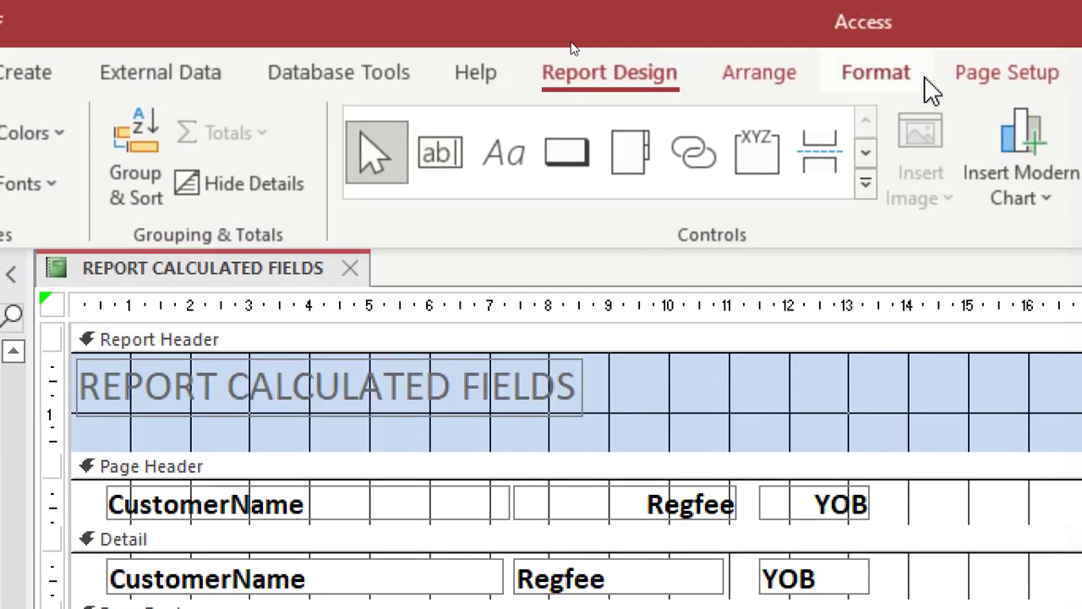
Step: Make the TOTAL REG FEE label and total box bold at size 14
{"action": "left_click", "coordinate": [911, 85]}
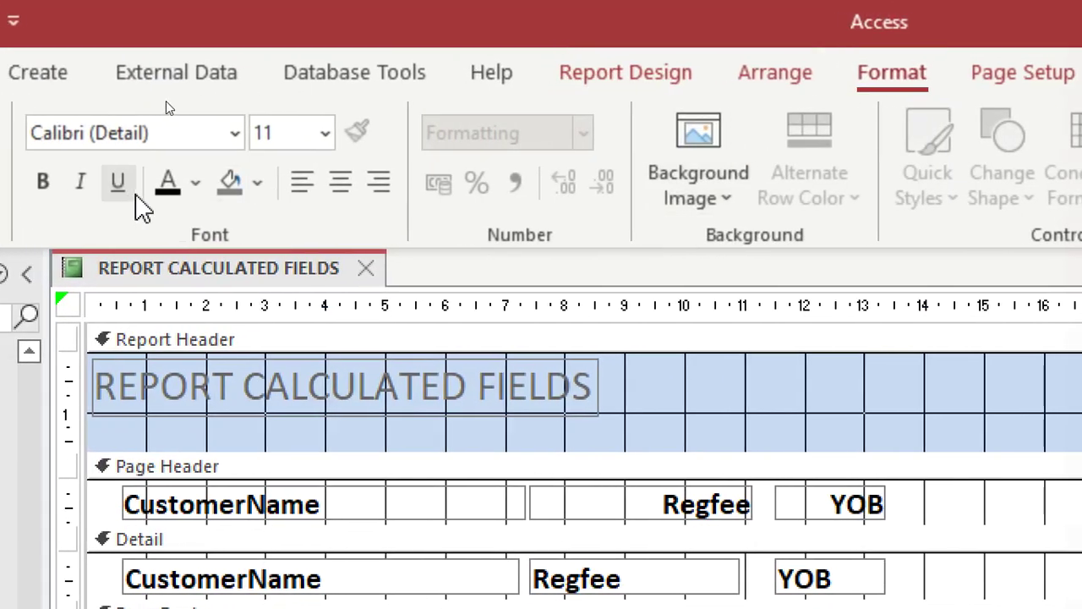
{"action": "left_click", "coordinate": [42, 183]}
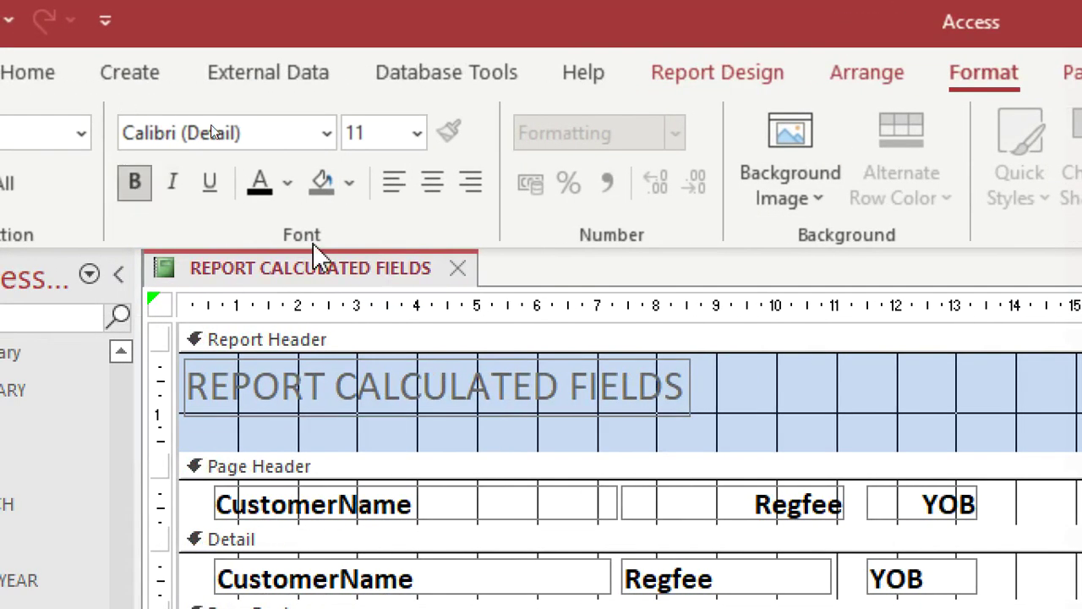
{"action": "left_click", "coordinate": [417, 132]}
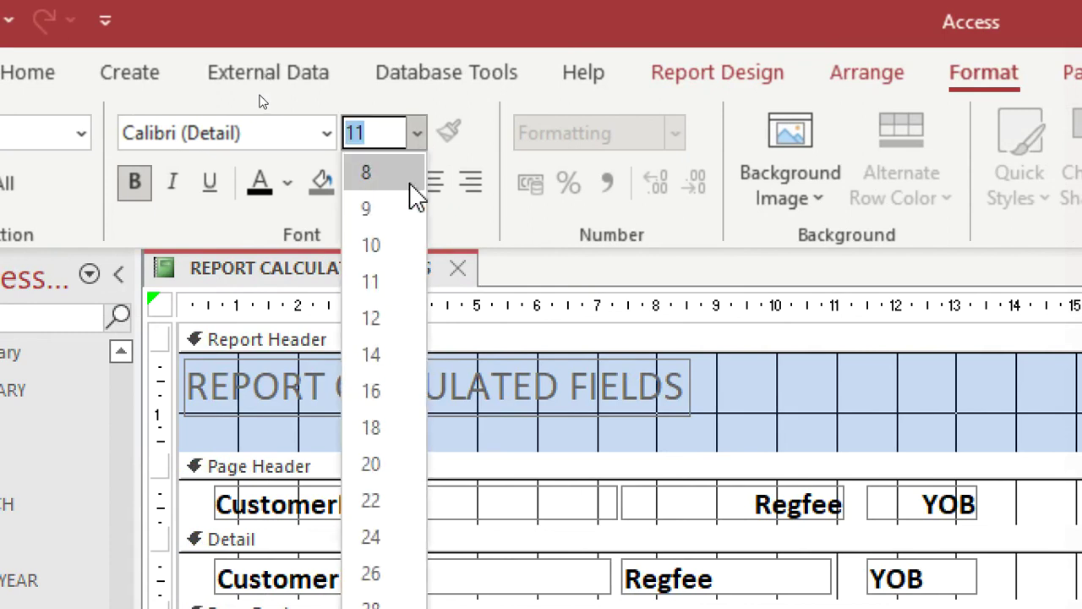
{"action": "left_click", "coordinate": [388, 346]}
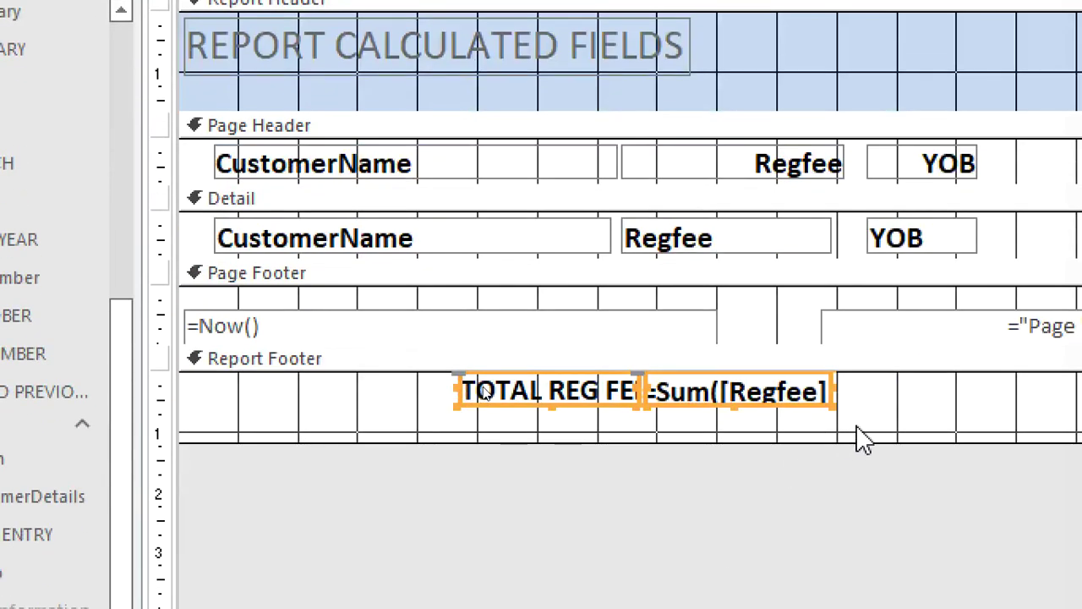
{"action": "left_click", "coordinate": [837, 423]}
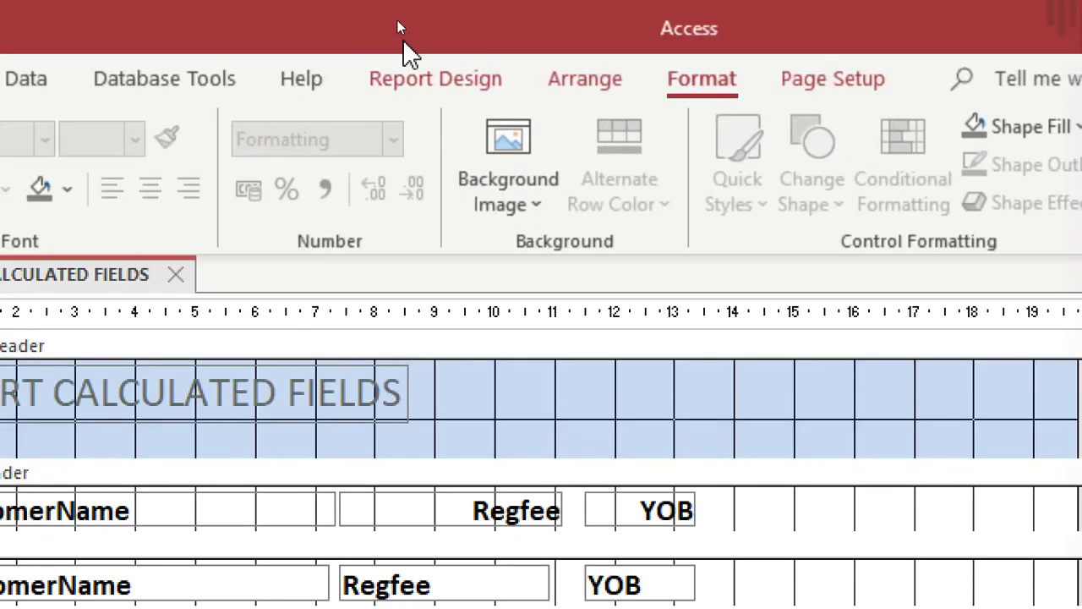
Step: Add an AGE label in the Page Header to the right of the YOB heading
{"action": "left_click", "coordinate": [467, 76]}
{"action": "left_click", "coordinate": [310, 161]}
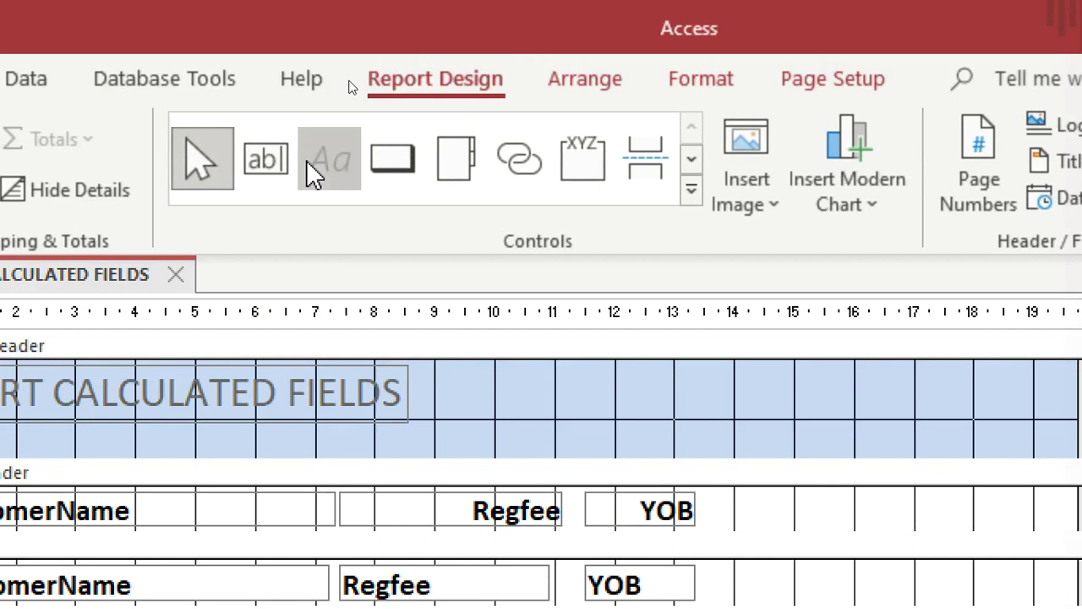
{"action": "left_click_drag", "start_coordinate": [717, 476], "coordinate": [818, 506]}
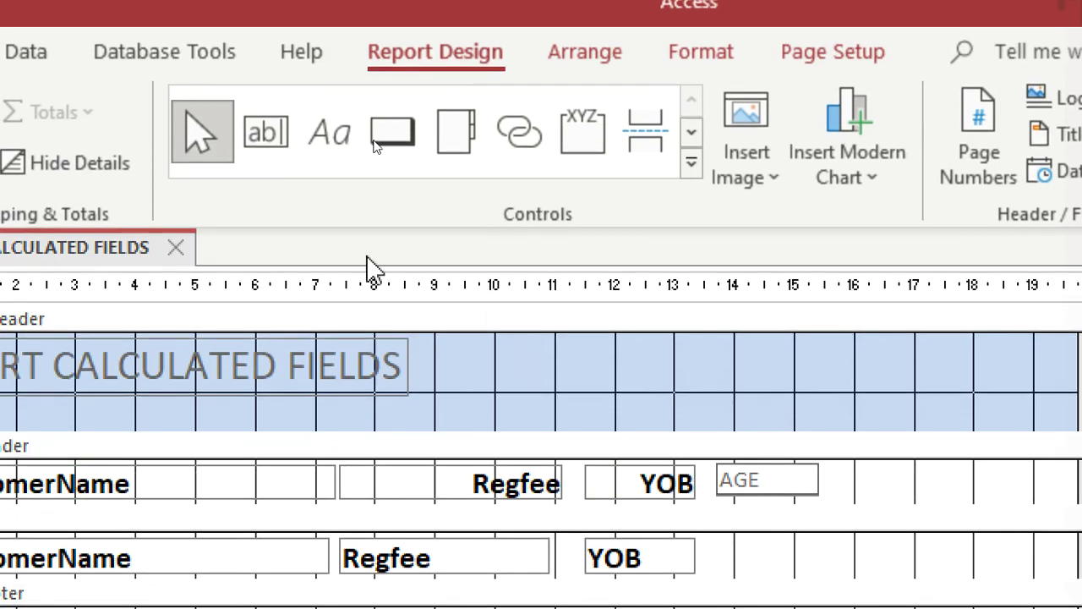
Step: Add an unbound text box in Detail under AGE, deleting its Text12 label
{"action": "left_click", "coordinate": [266, 152]}
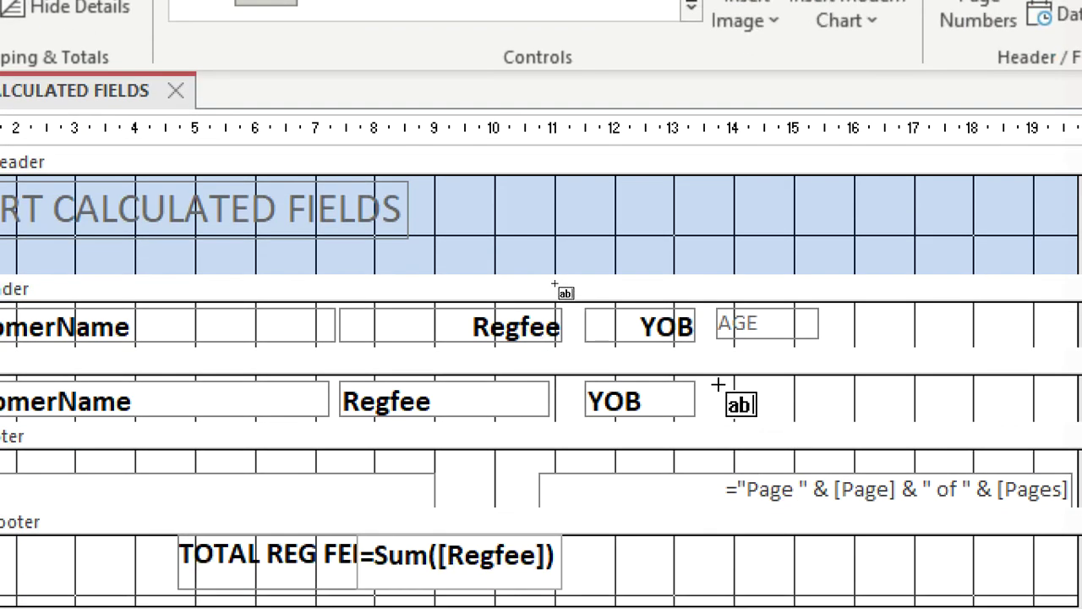
{"action": "left_click", "coordinate": [848, 379]}
{"action": "left_click", "coordinate": [704, 400]}
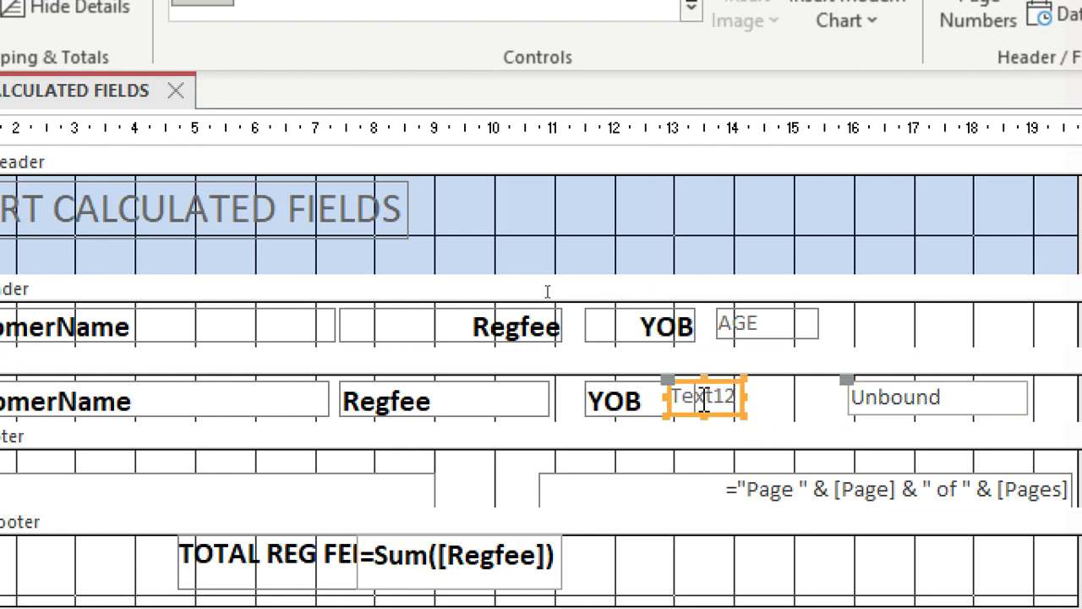
{"action": "key", "text": "Delete"}
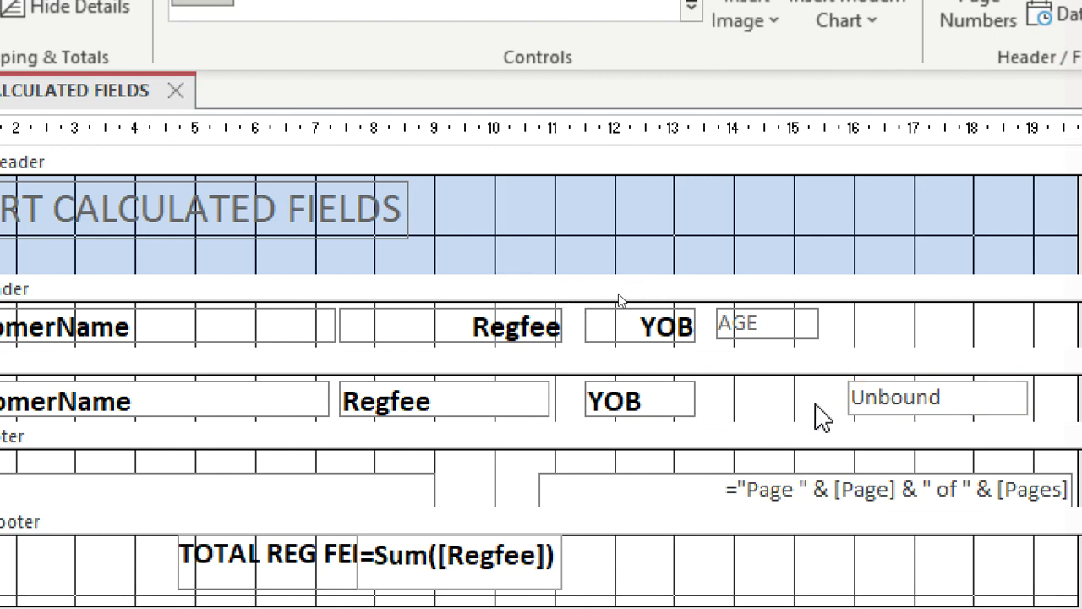
{"action": "left_click_drag", "start_coordinate": [896, 403], "coordinate": [748, 402]}
{"action": "left_click_drag", "start_coordinate": [882, 332], "coordinate": [812, 411]}
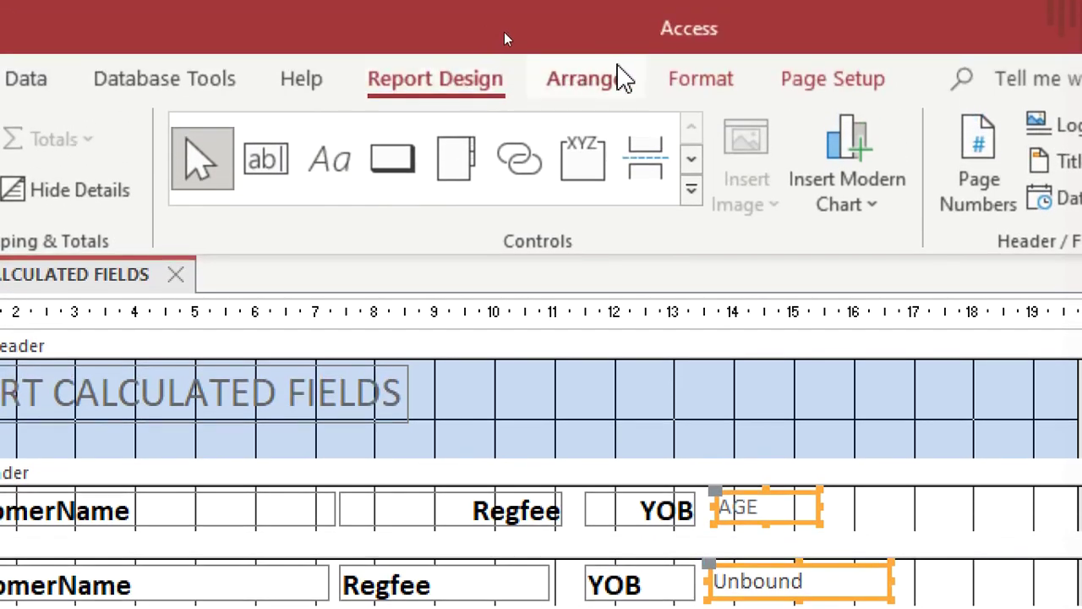
Step: Make the AGE heading and its text box black, bold, size 14
{"action": "left_click", "coordinate": [672, 44]}
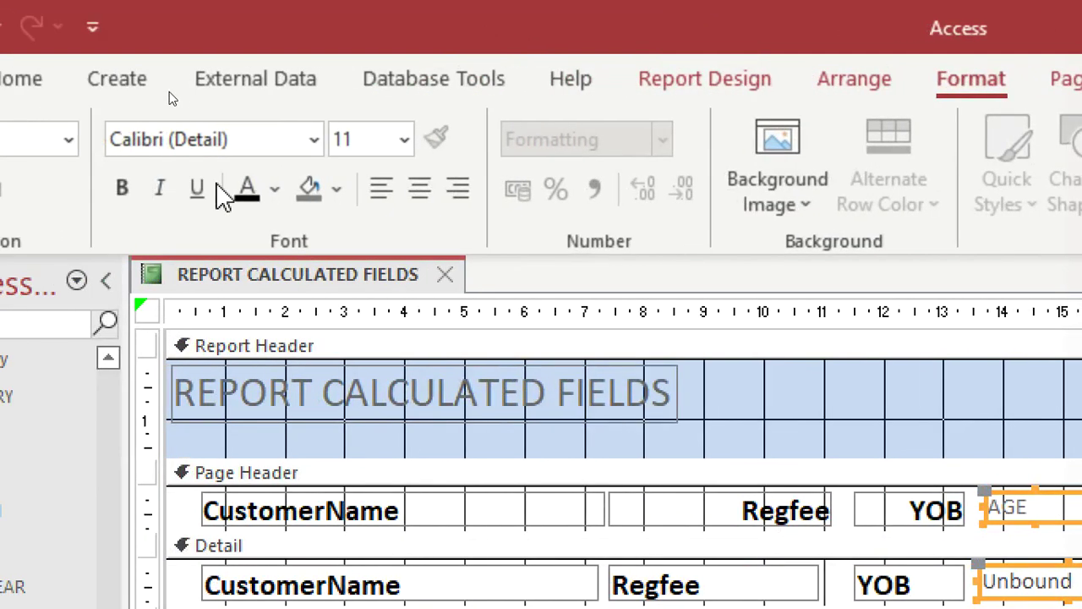
{"action": "left_click", "coordinate": [249, 190]}
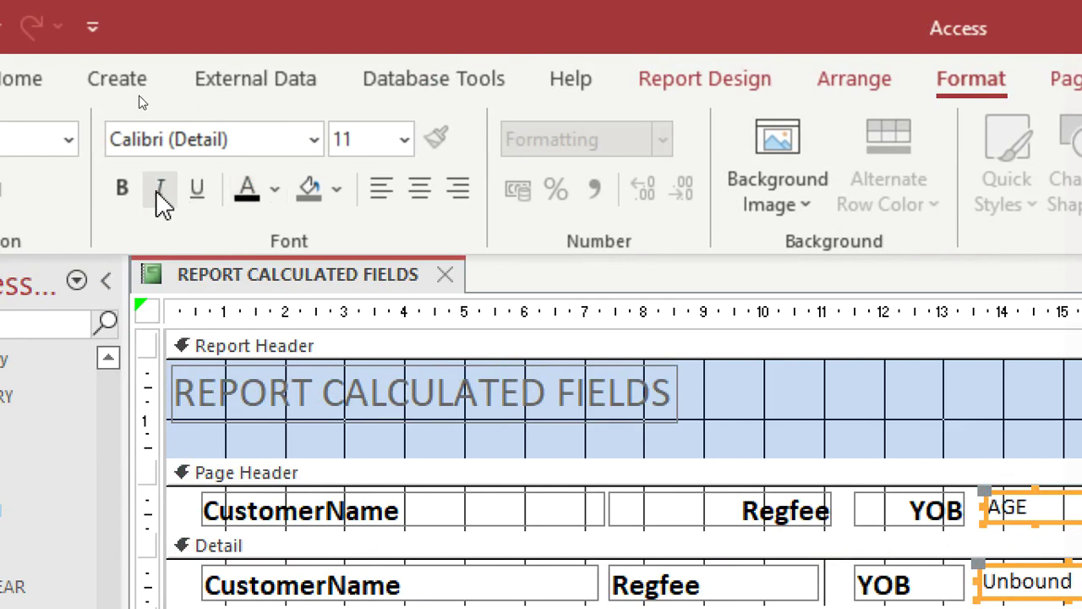
{"action": "left_click", "coordinate": [121, 188]}
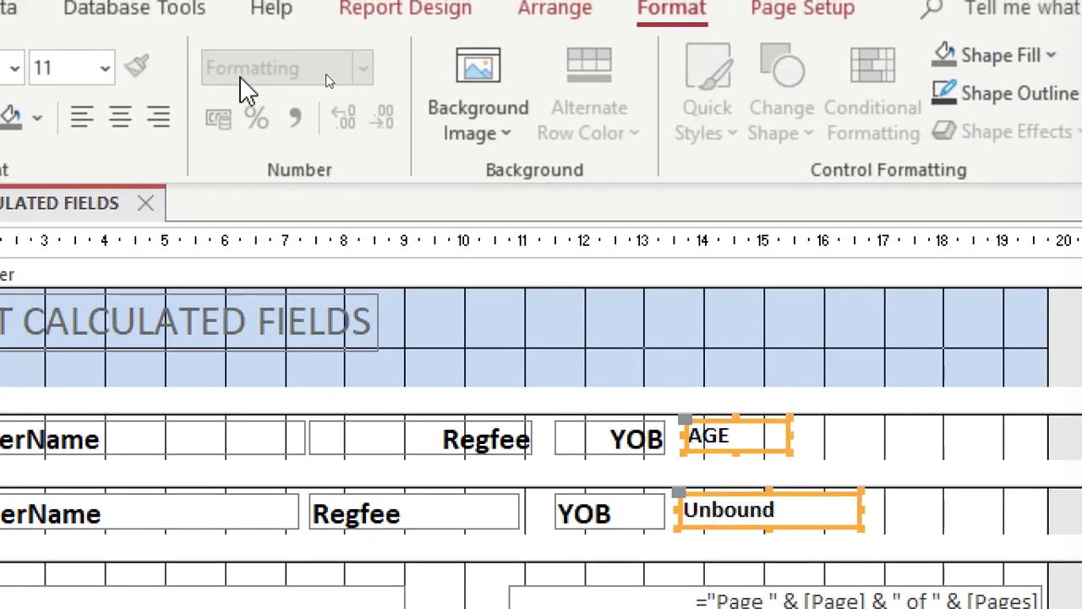
{"action": "left_click", "coordinate": [104, 68]}
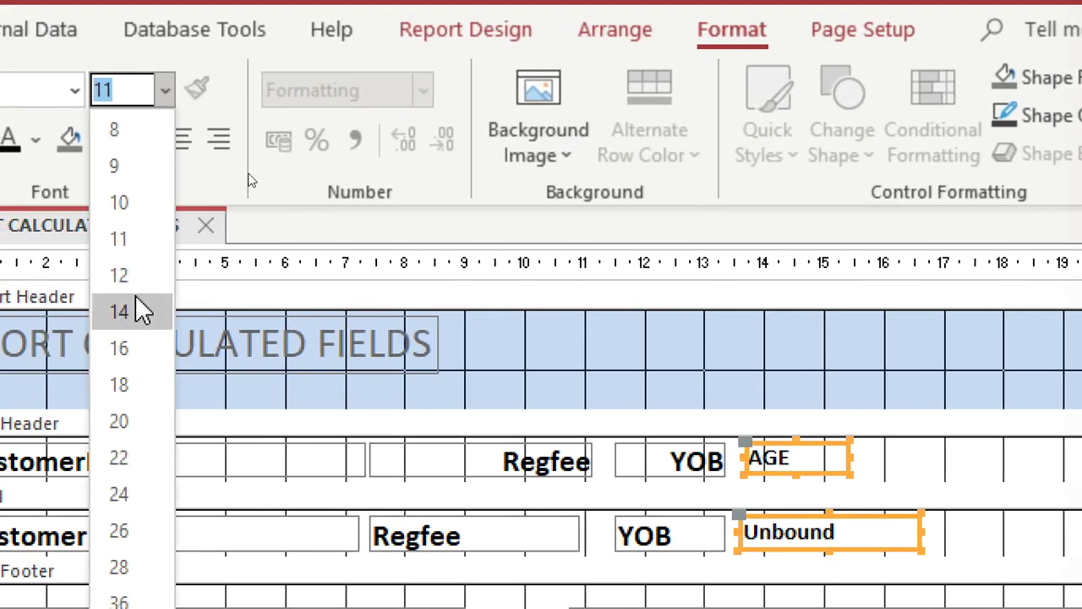
{"action": "left_click", "coordinate": [141, 311]}
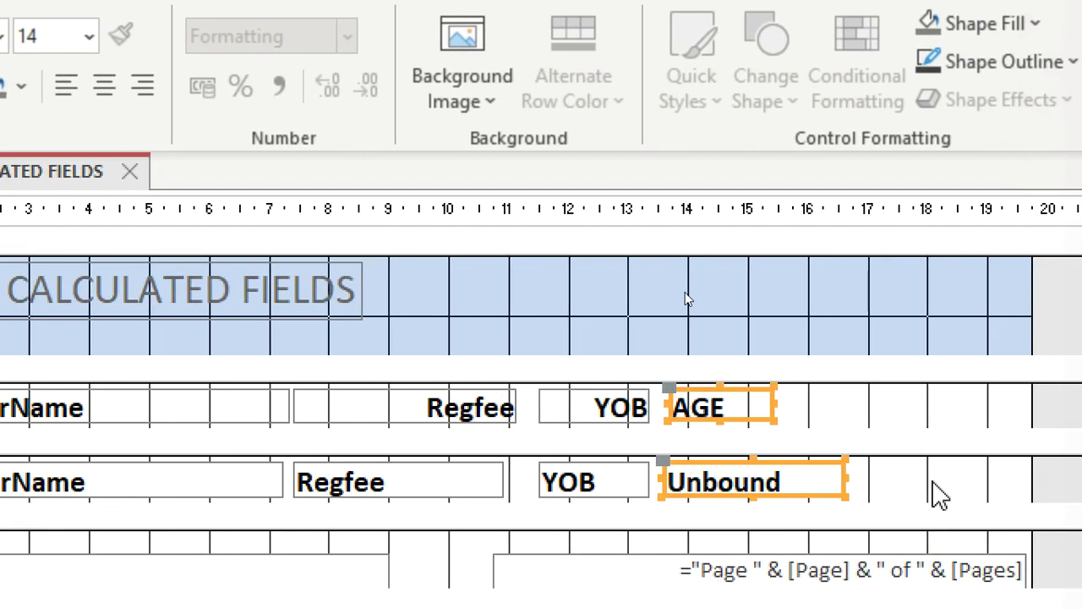
{"action": "left_click", "coordinate": [935, 489]}
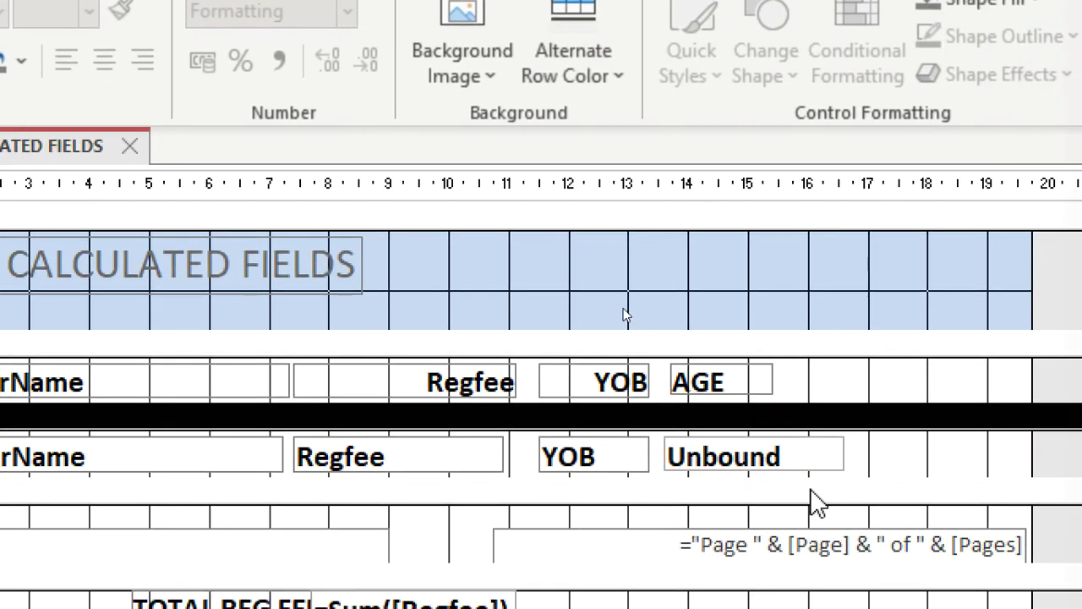
{"action": "left_click", "coordinate": [785, 460]}
Step: Enter the formula =2022-[YOB] into the AGE text box
{"action": "left_click", "coordinate": [787, 459]}
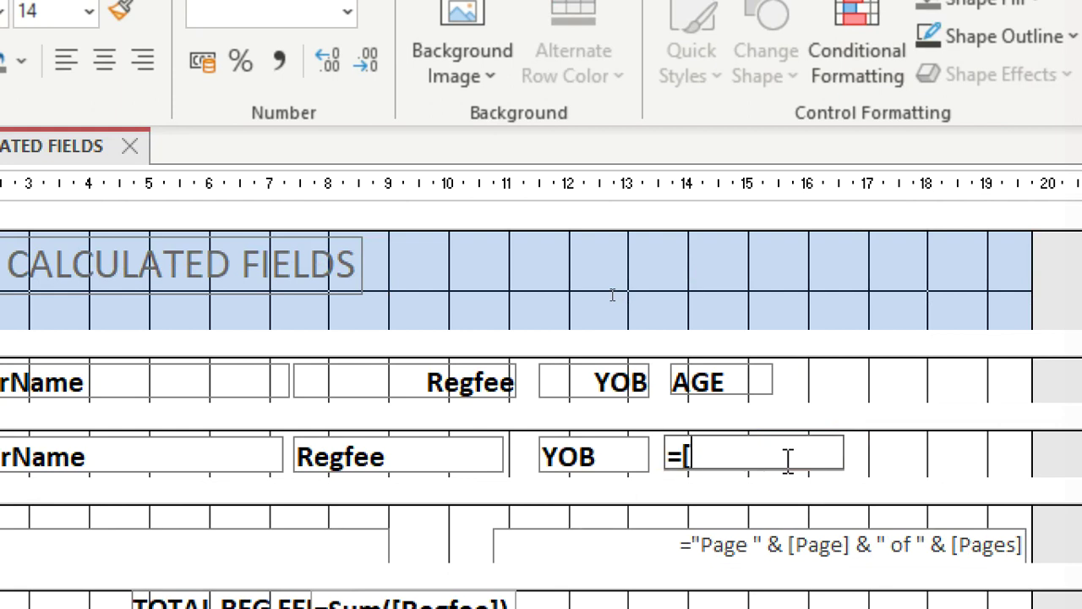
{"action": "type", "text": "=[YO"}
{"action": "type", "text": "2022"}
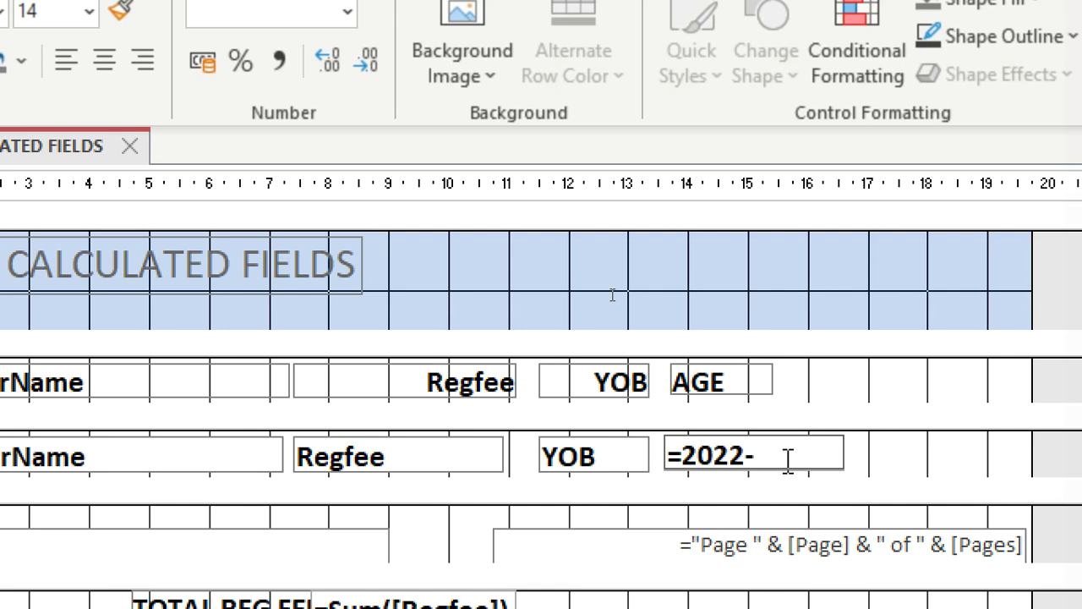
{"action": "type", "text": "-[YO"}
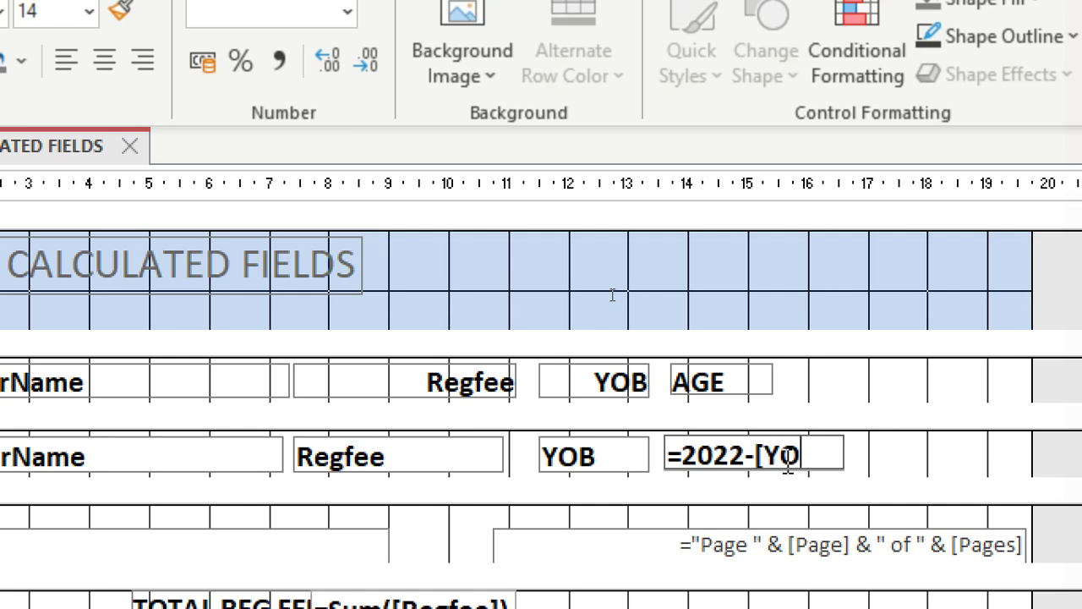
{"action": "type", "text": "B"}
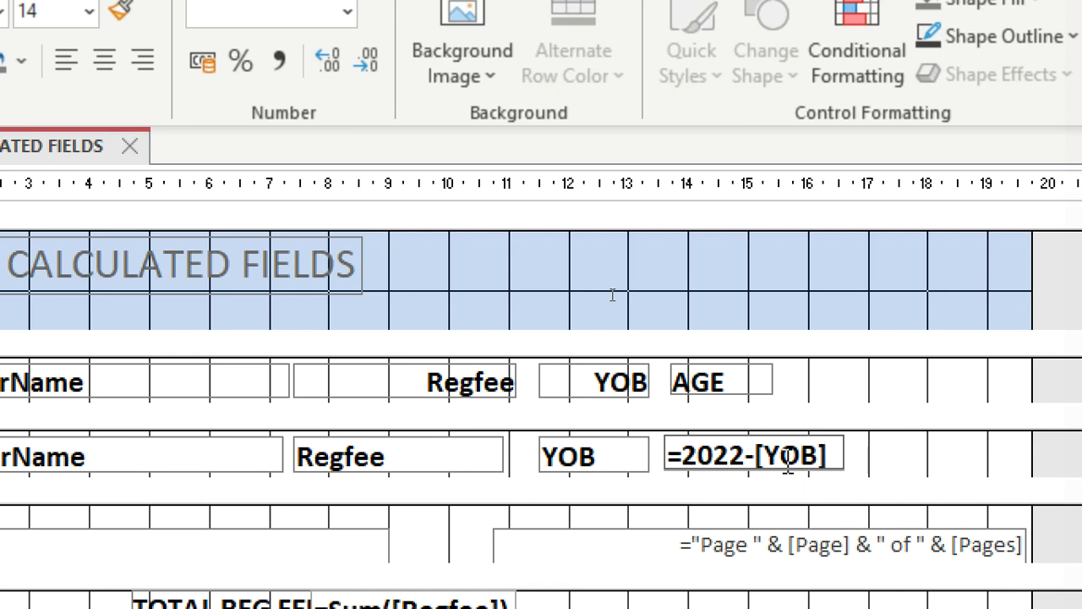